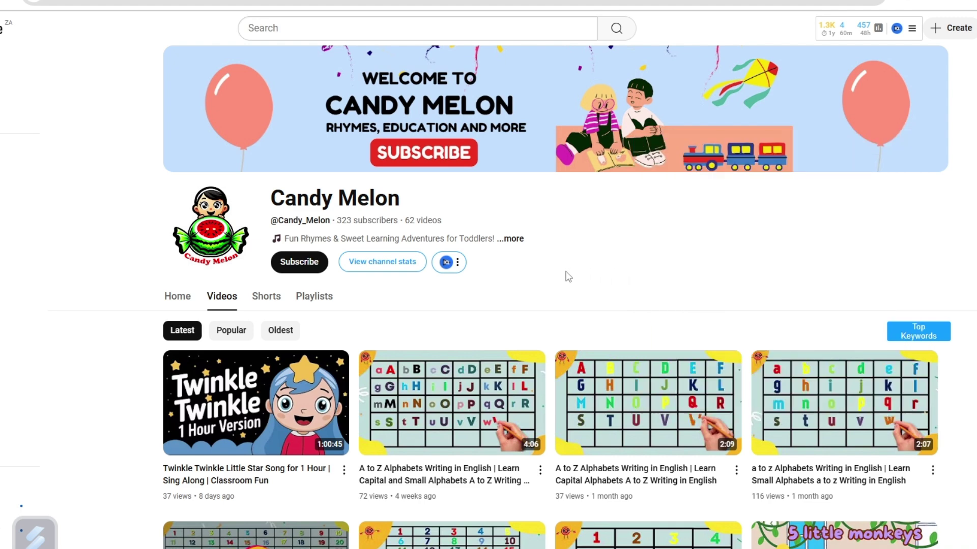
# Step: List the Zoey's Corner channel's videos sorted by popularity and examine the view counts of the top ones
pyautogui.click(446, 259)
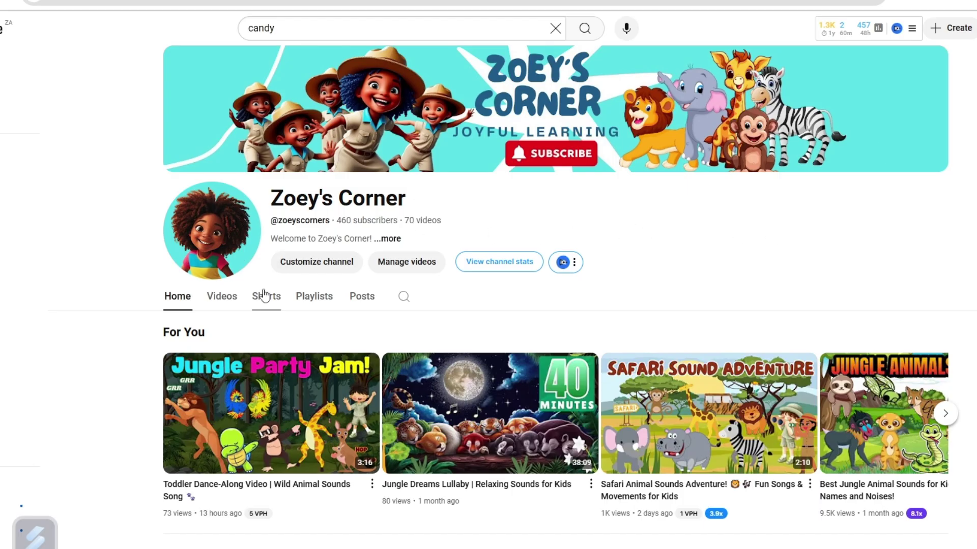
pyautogui.click(227, 300)
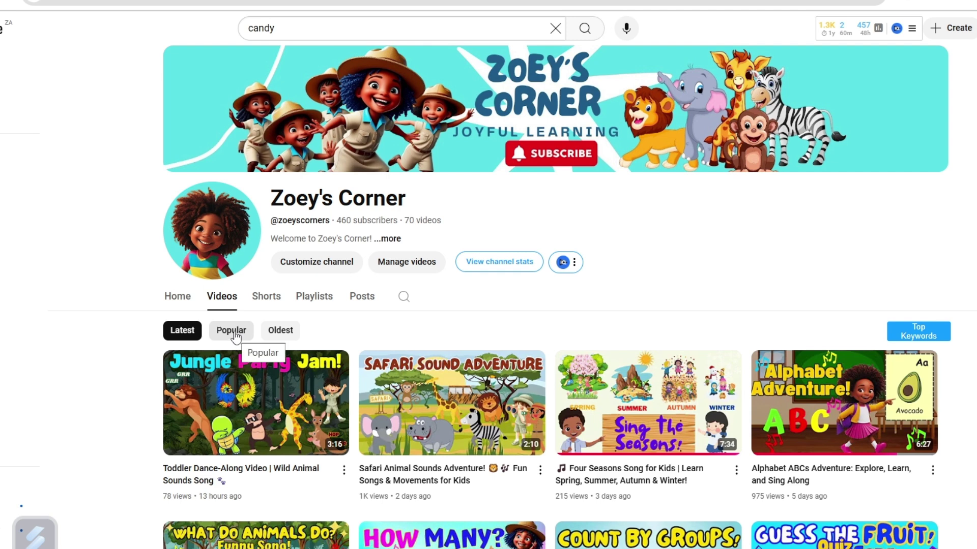
pyautogui.click(234, 333)
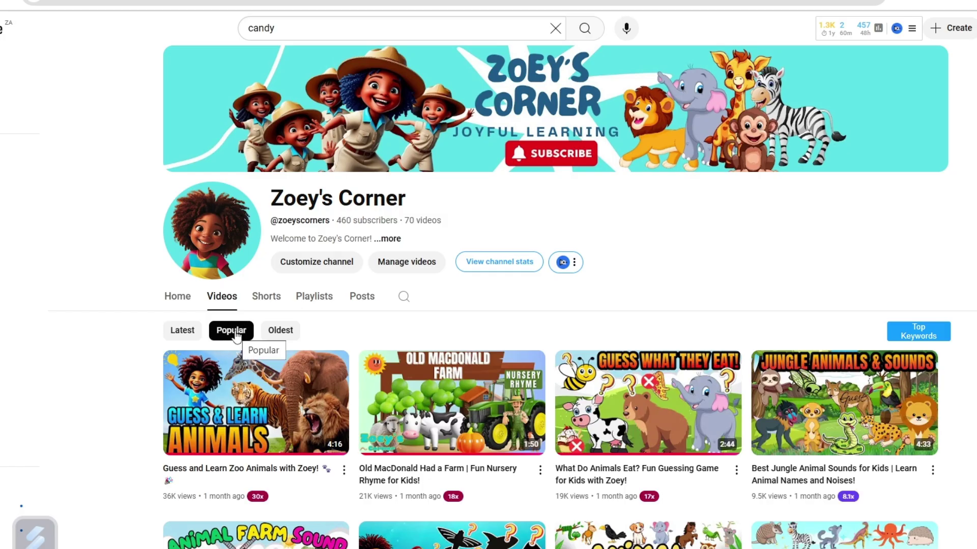
pyautogui.moveTo(220, 429)
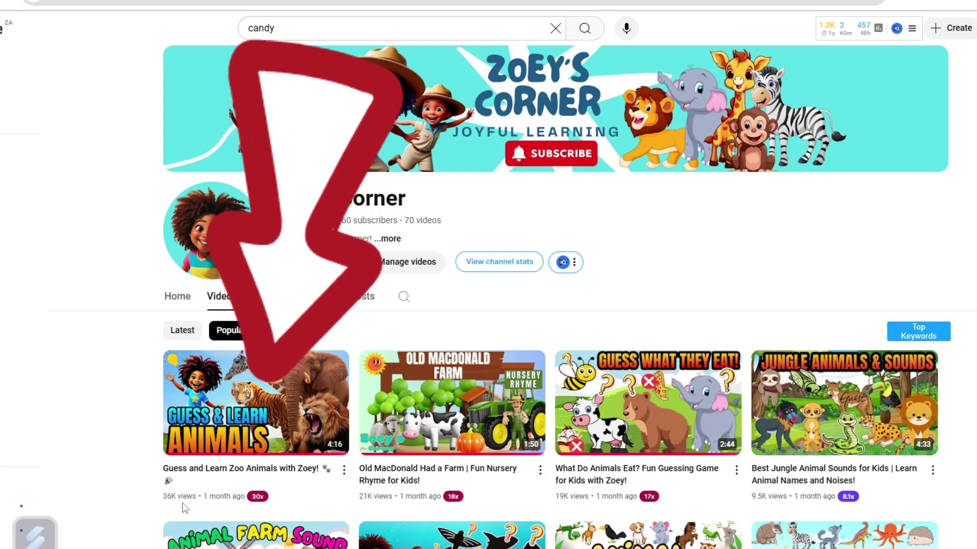
pyautogui.moveTo(222, 507)
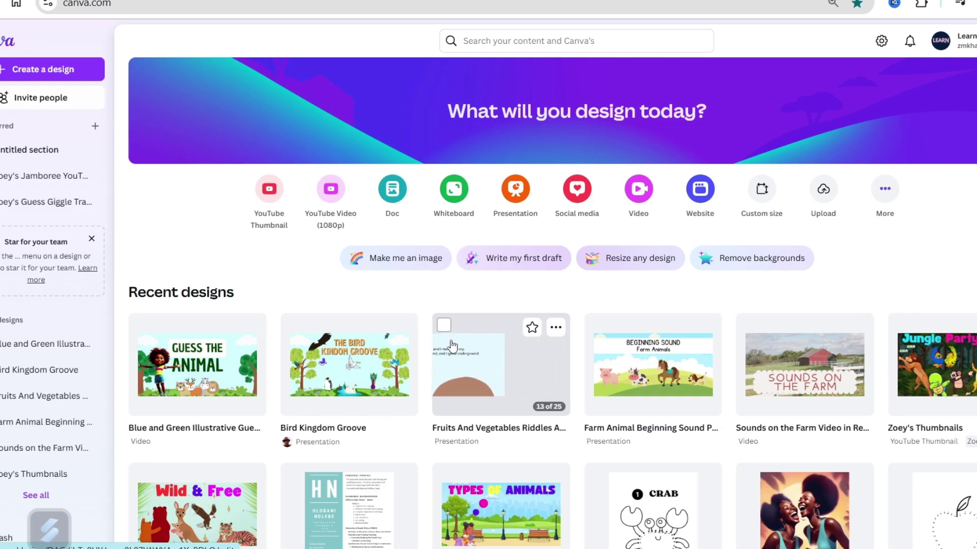
# Step: In Canva, search the Canva Templates for "guess the animal"
pyautogui.click(476, 44)
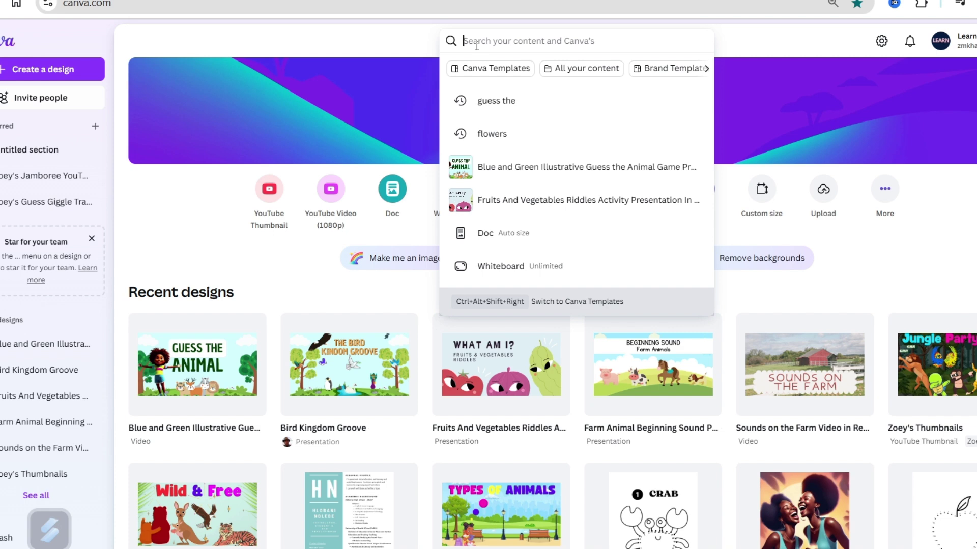
pyautogui.write('gues')
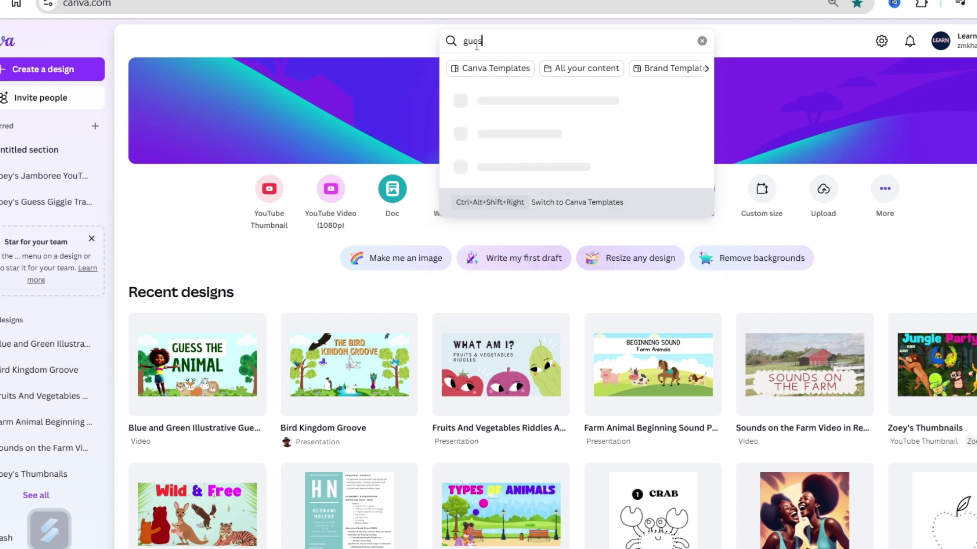
pyautogui.write('s')
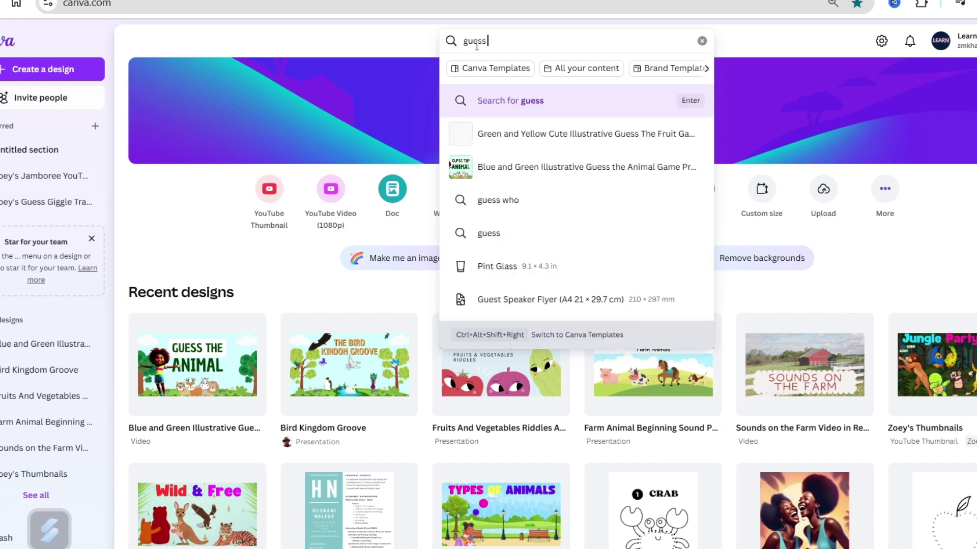
pyautogui.write(' the animal')
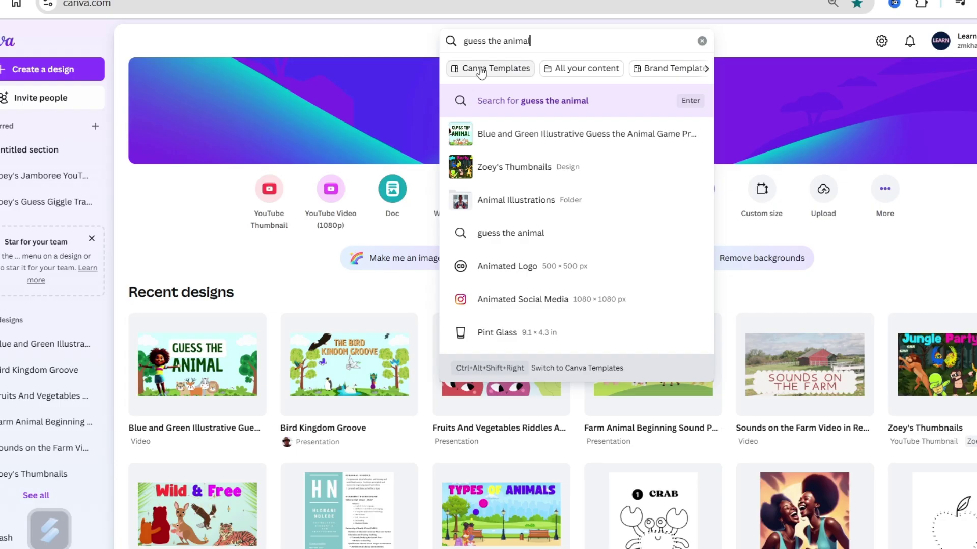
pyautogui.click(481, 69)
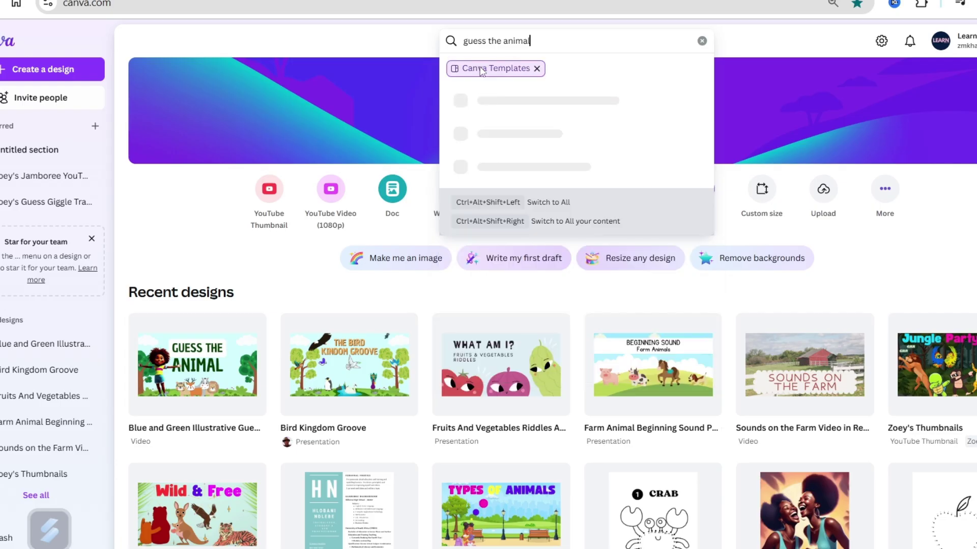
pyautogui.press('Return')
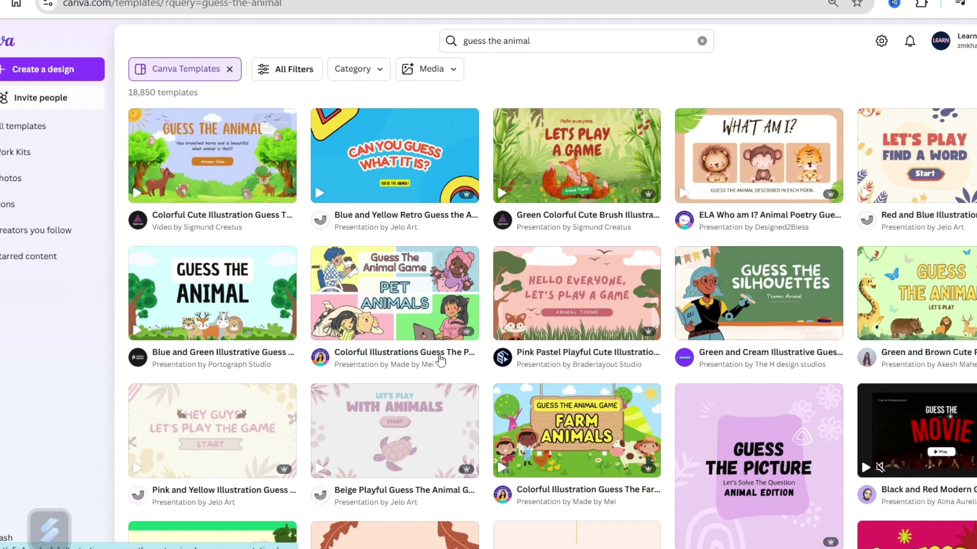
# Step: Browse the template results and open the Blue and Green Illustrative Guess the Animal Game Presentation
pyautogui.scroll(-8, 585, 453)
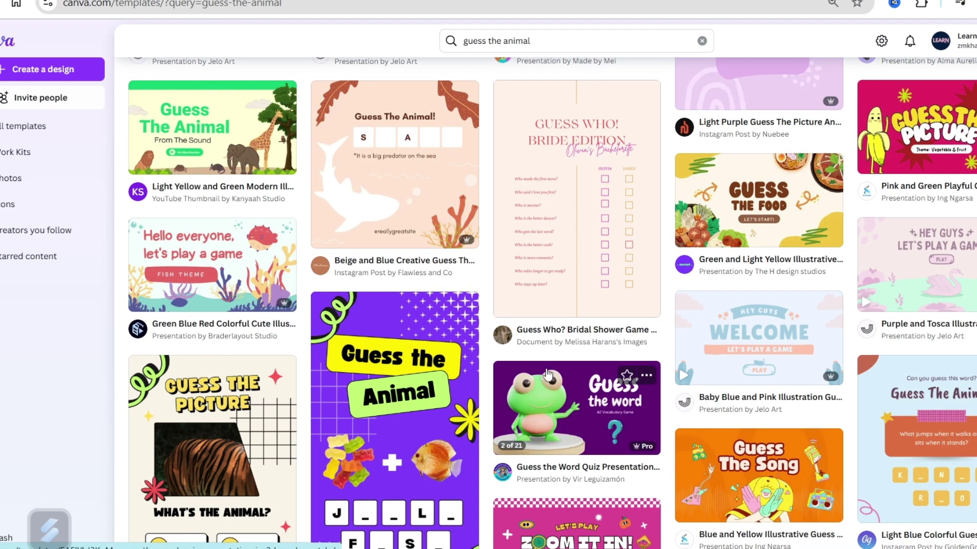
pyautogui.scroll(-2, 564, 387)
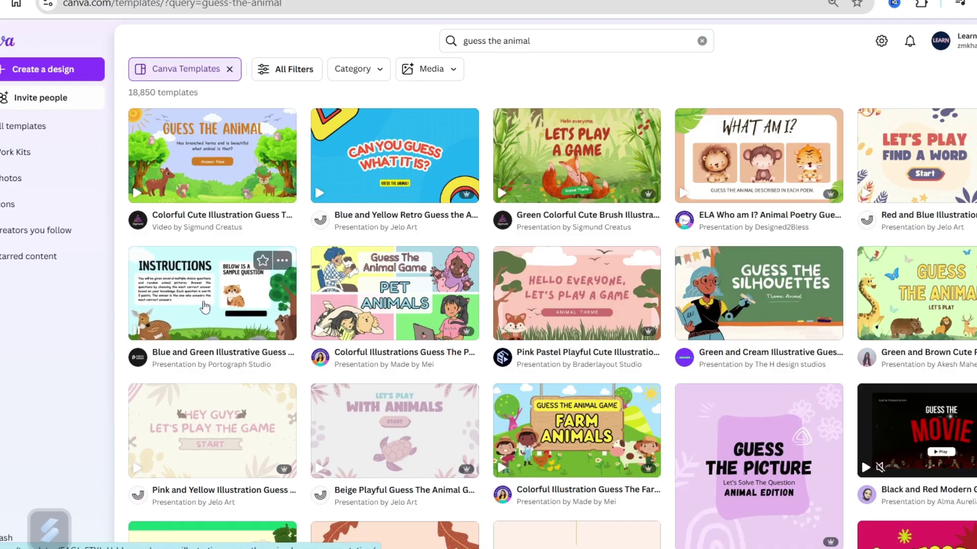
pyautogui.click(204, 307)
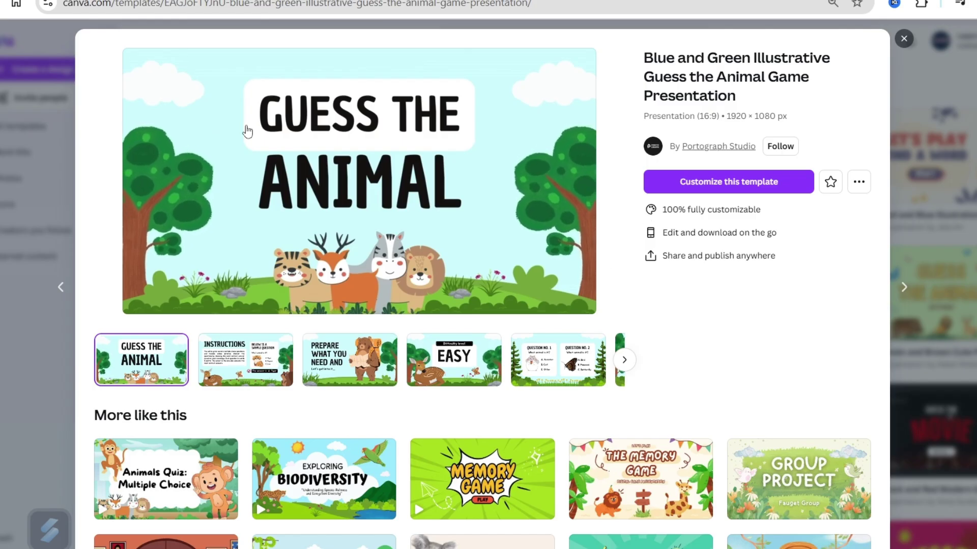
# Step: Look through the similar templates, then start customizing the Blue and Green Illustrative Guess the Animal Game Presentation
pyautogui.scroll(-3, 265, 370)
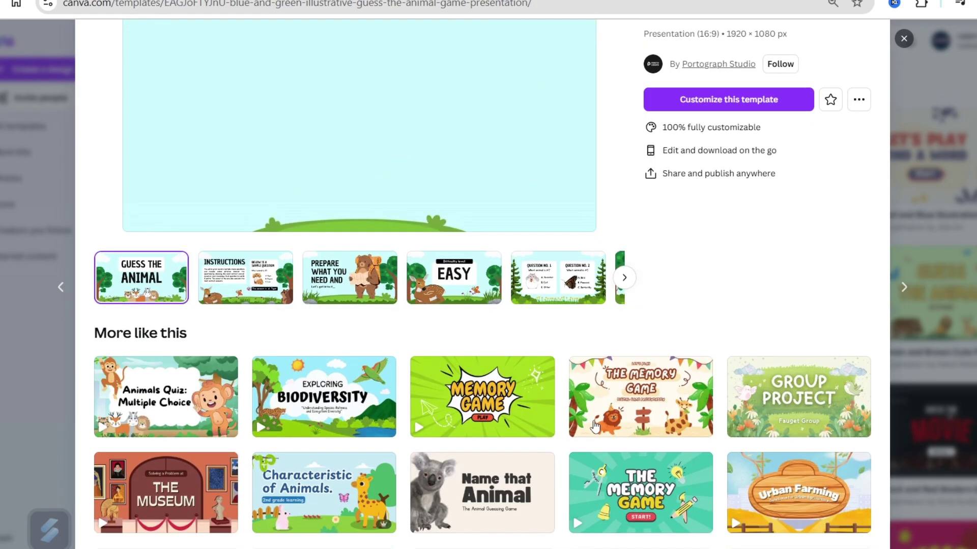
pyautogui.scroll(-1, 265, 370)
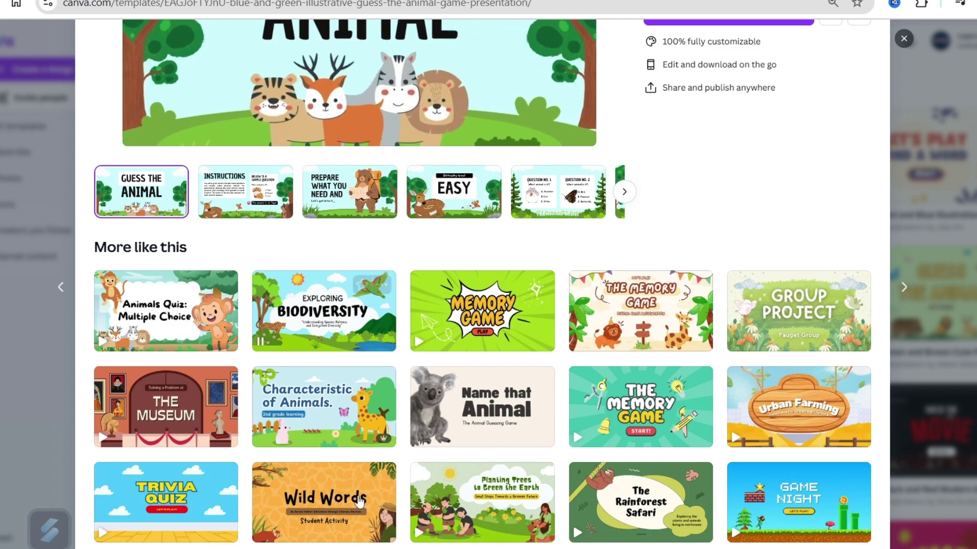
pyautogui.scroll(-4, 344, 432)
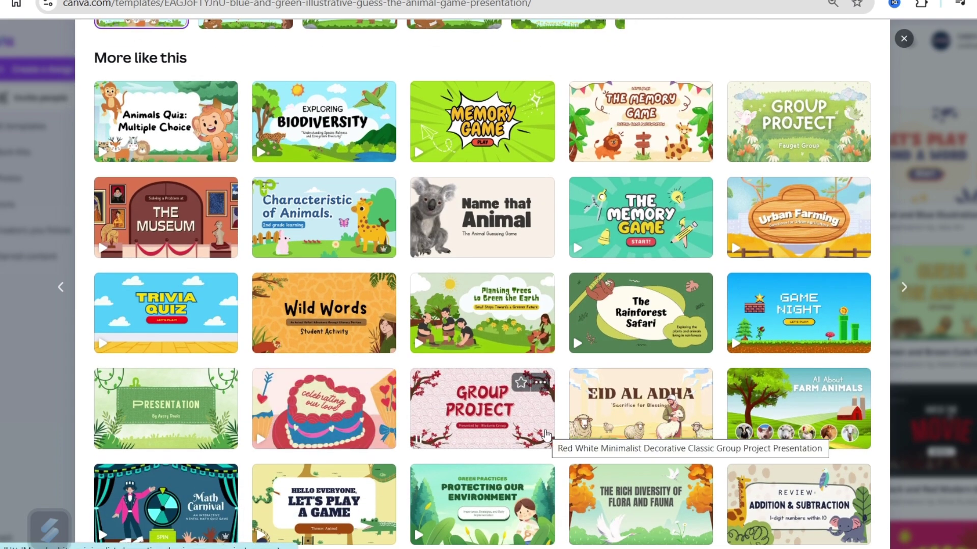
pyautogui.scroll(8, 544, 435)
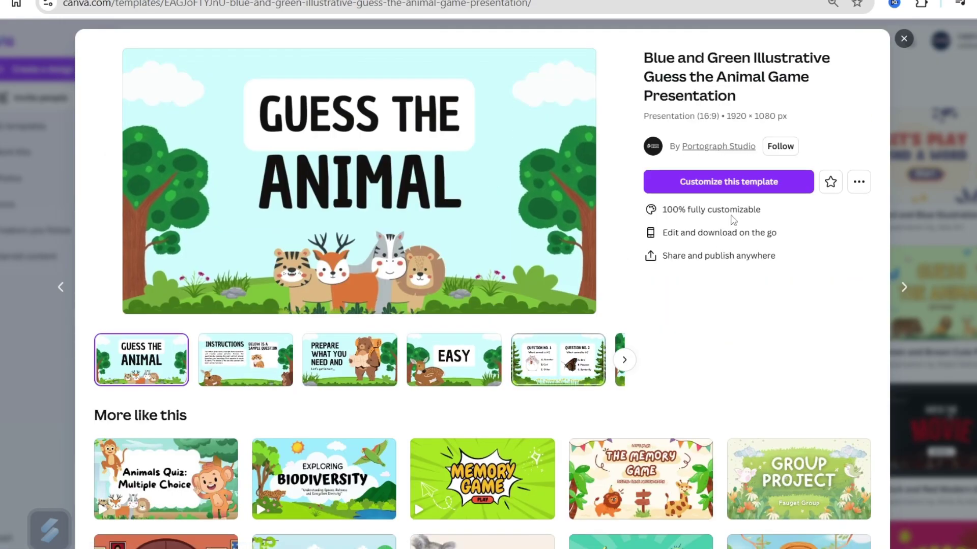
pyautogui.click(746, 182)
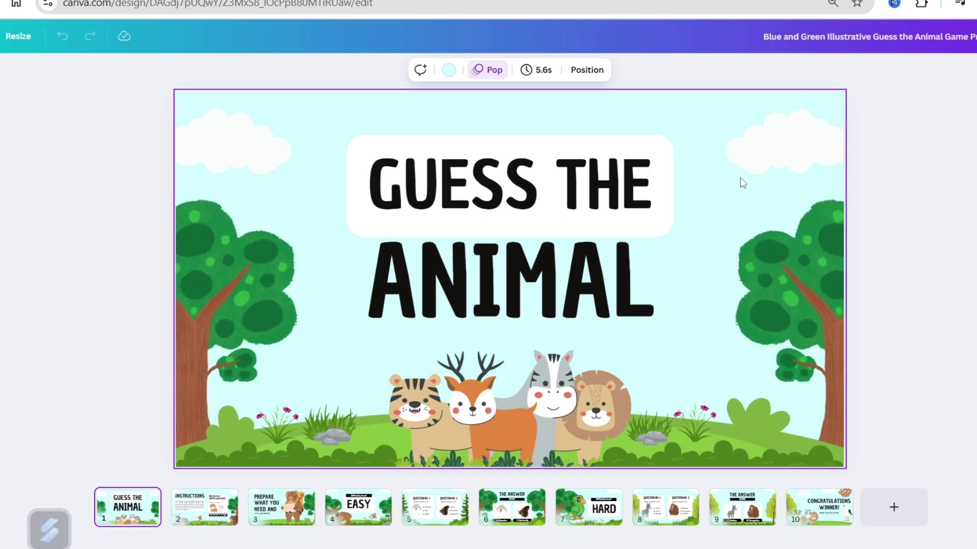
# Step: Inspect the template's cover elements, then examine the girl character and instructions scene in the edited 1:14 video version
pyautogui.click(249, 171)
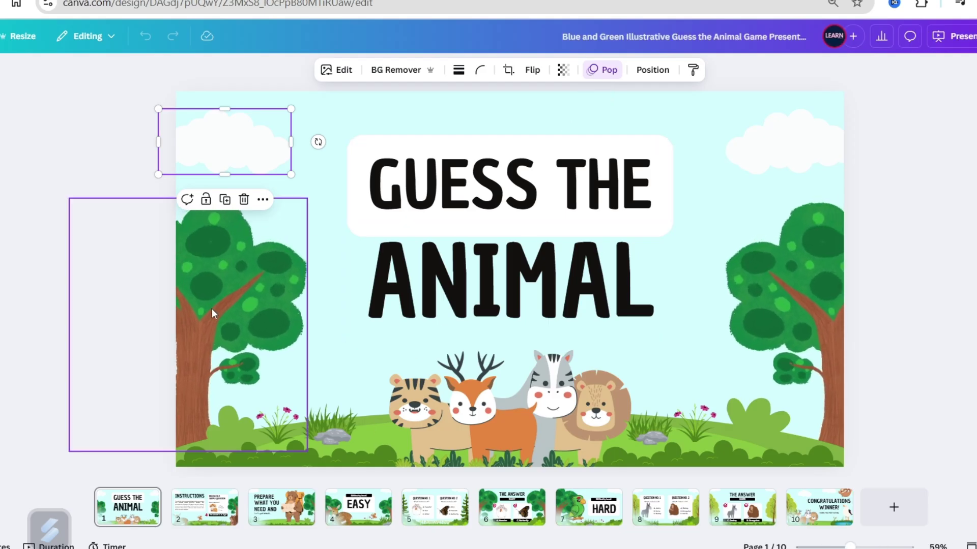
pyautogui.click(694, 216)
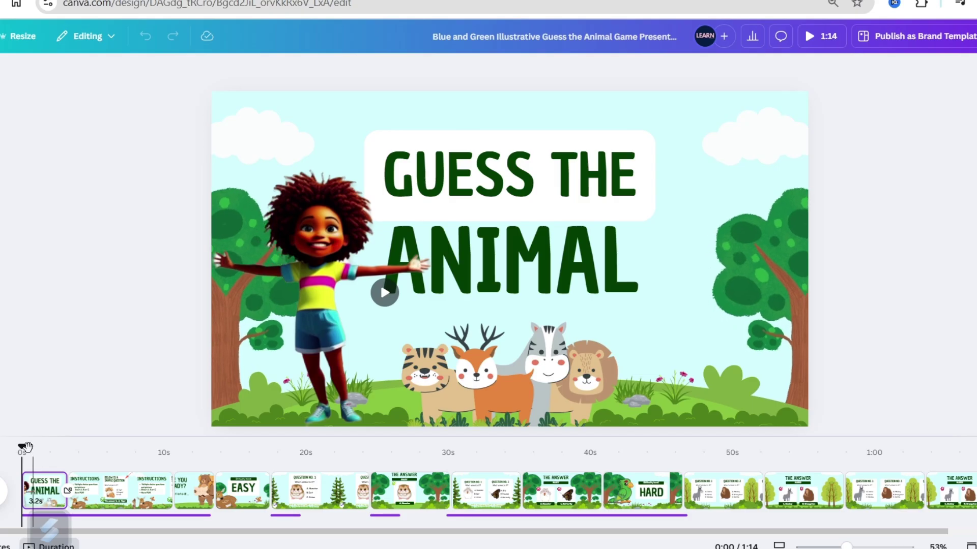
pyautogui.click(279, 243)
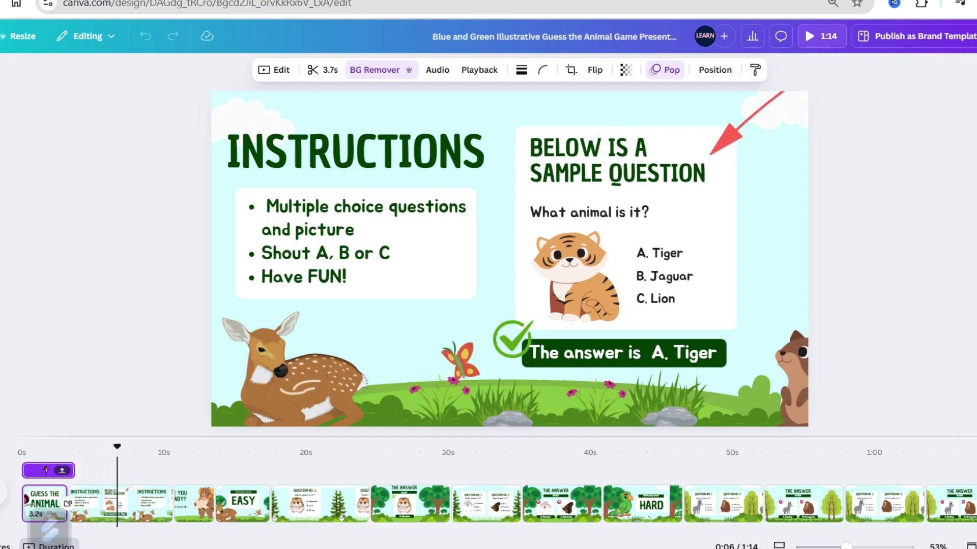
pyautogui.click(120, 478)
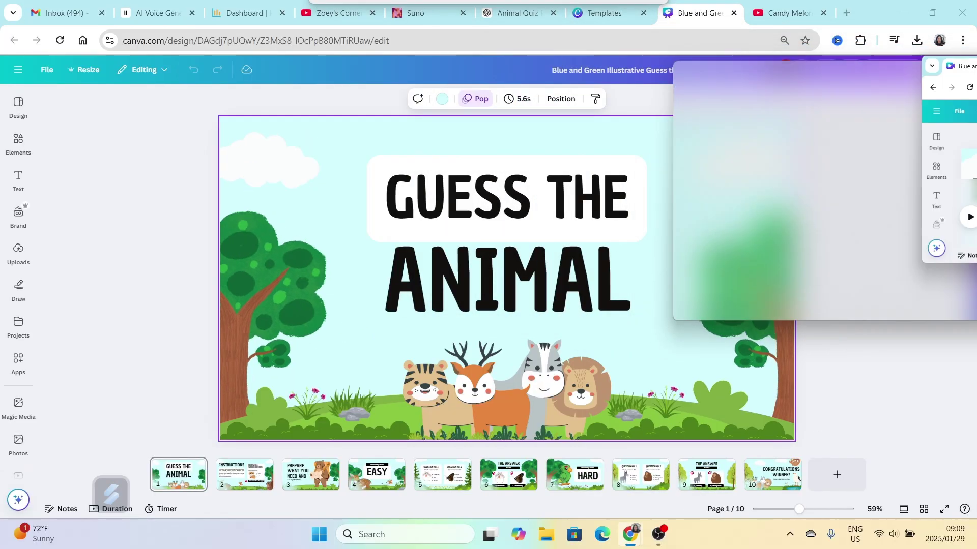
# Step: Switch to ElevenLabs, preview the Gigi (Legacy) voice and choose it for text to speech
pyautogui.click(163, 14)
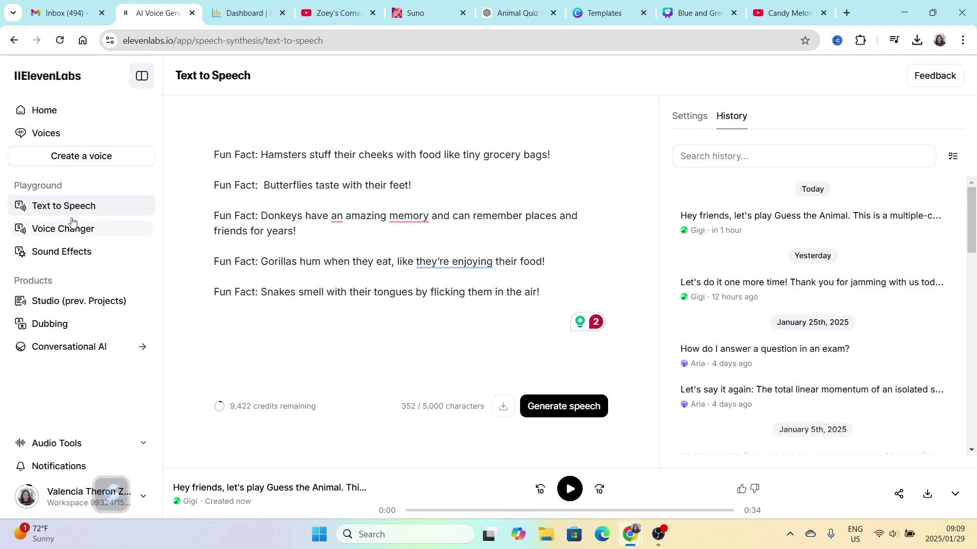
pyautogui.click(51, 137)
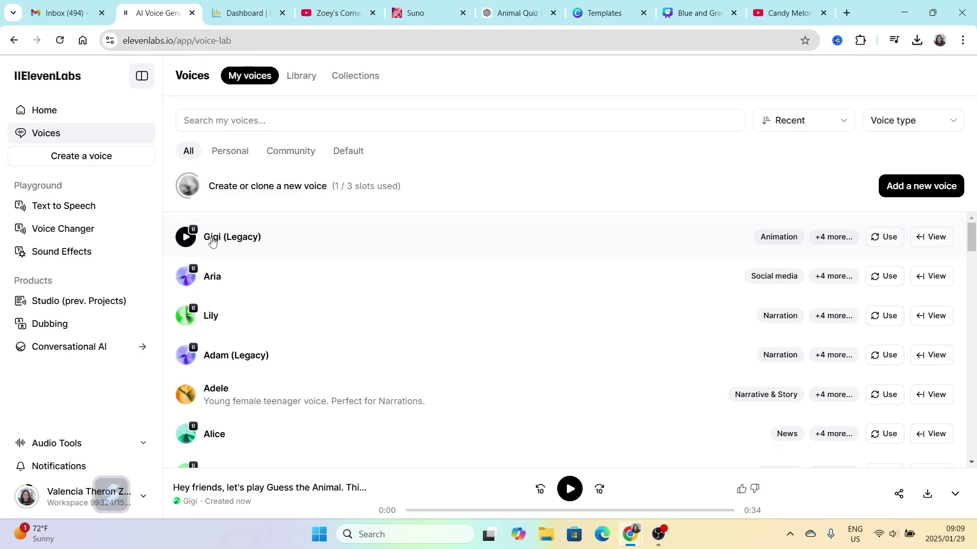
pyautogui.click(185, 238)
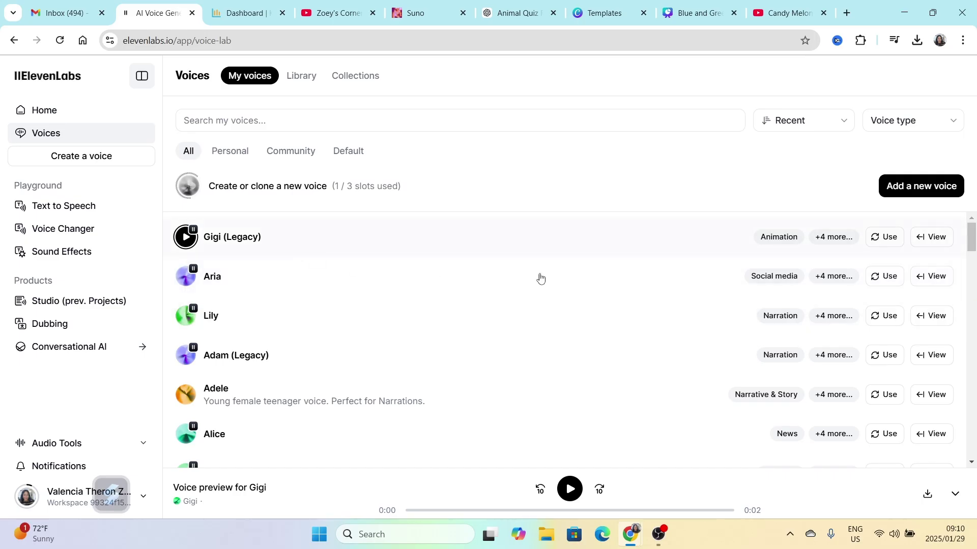
pyautogui.click(882, 240)
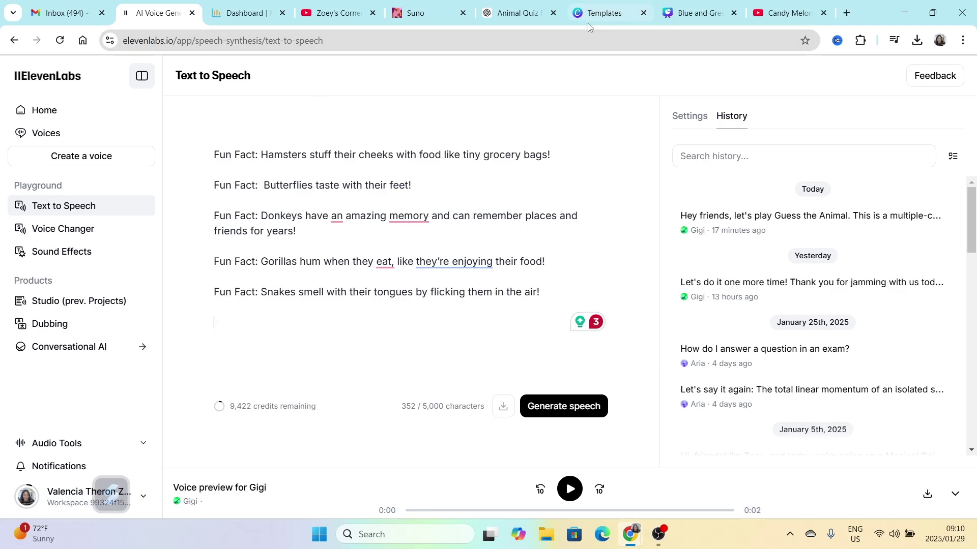
# Step: Compare the Canva template's instructions page with the edited video version, moving the playhead on to the "Are you ready?" scene
pyautogui.click(693, 14)
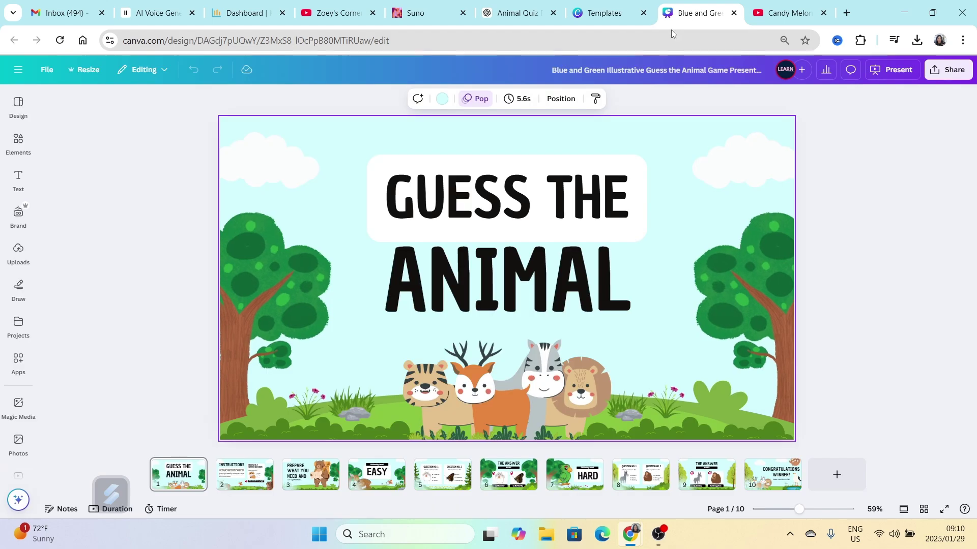
pyautogui.click(244, 474)
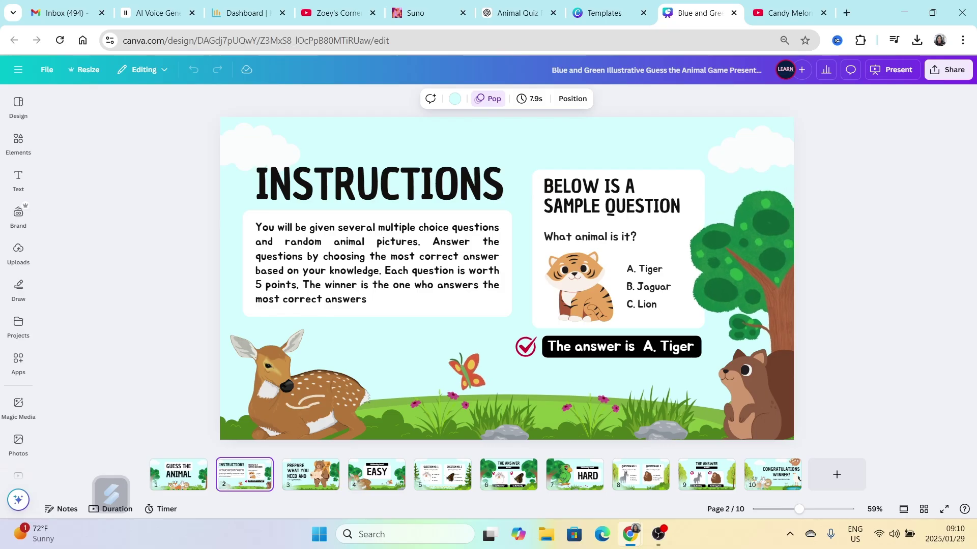
pyautogui.hotkey('alt', 'Tab')
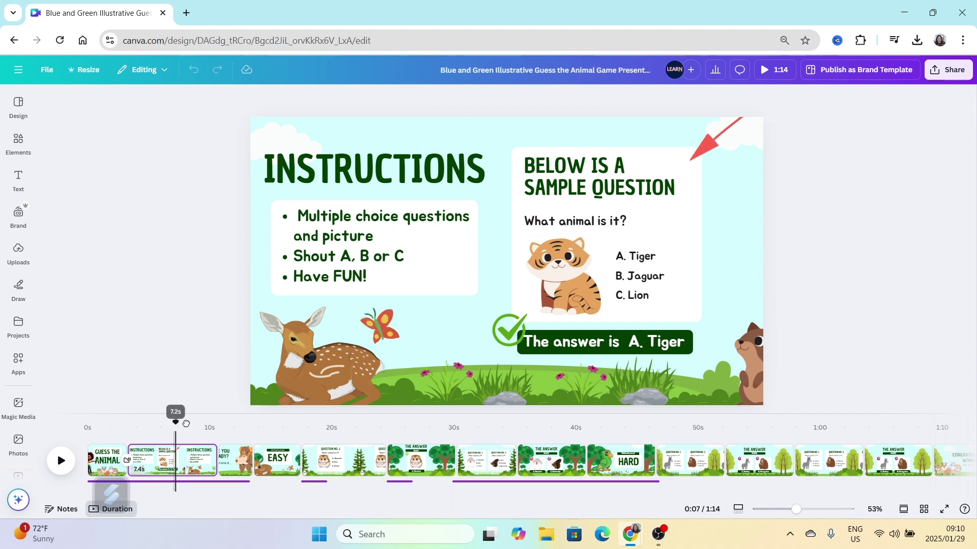
pyautogui.moveTo(186, 423); pyautogui.dragTo(239, 425)
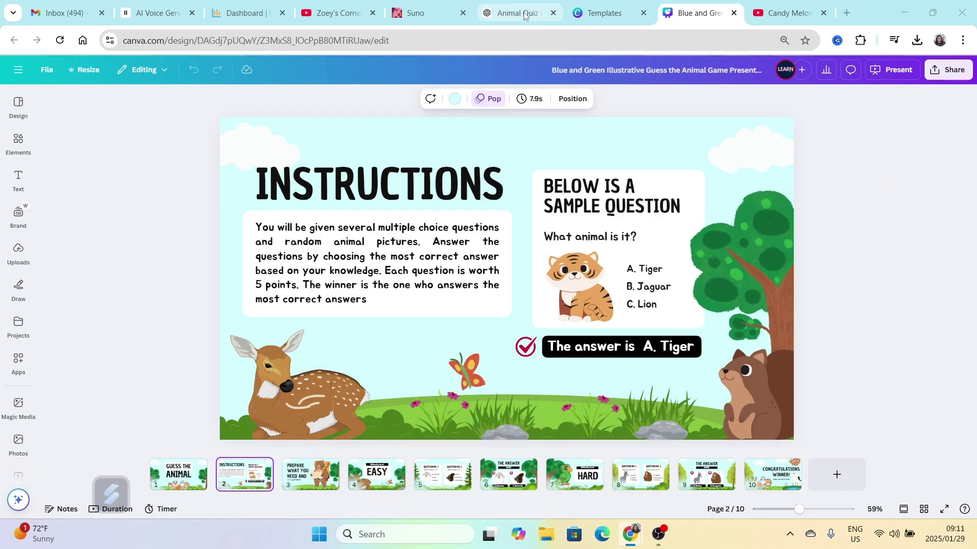
# Step: Review the animal fun-fact script in ElevenLabs and return to the edited Canva video in a maximized window
pyautogui.moveTo(525, 16)
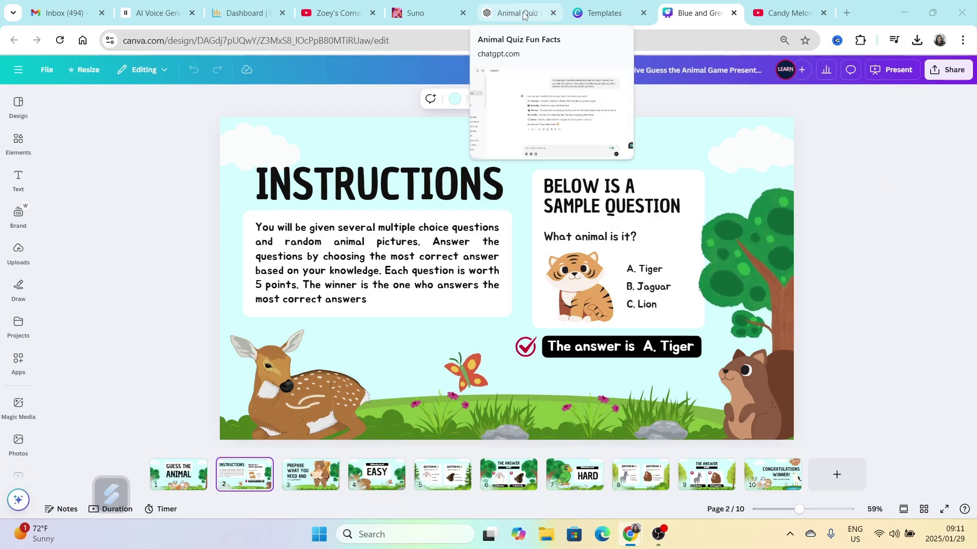
pyautogui.click(152, 13)
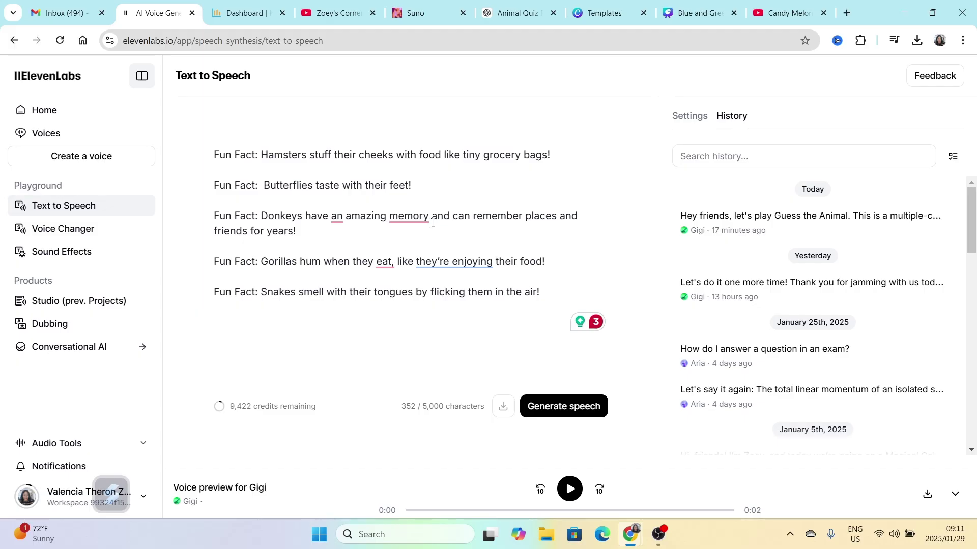
pyautogui.moveTo(413, 218)
pyautogui.moveTo(697, 13); pyautogui.dragTo(520, 85)
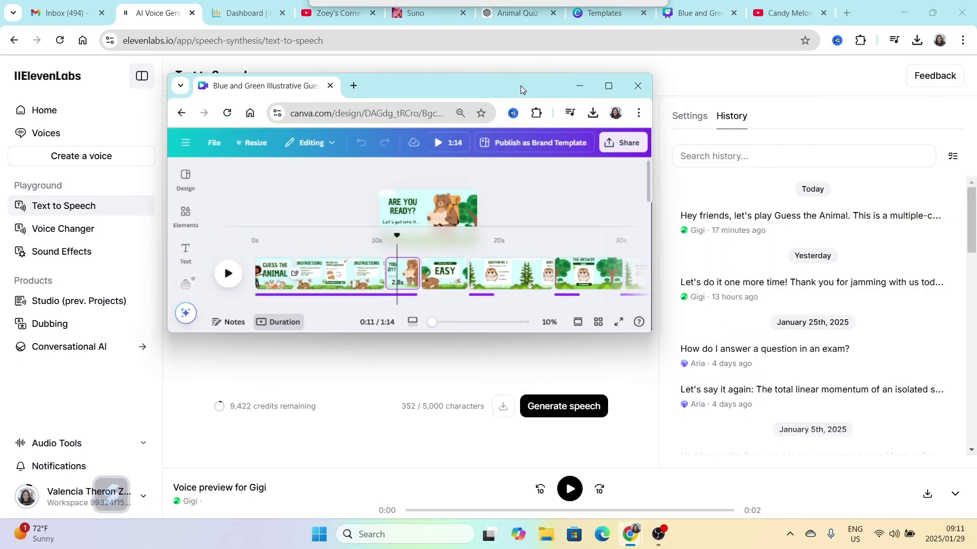
pyautogui.doubleClick(611, 84)
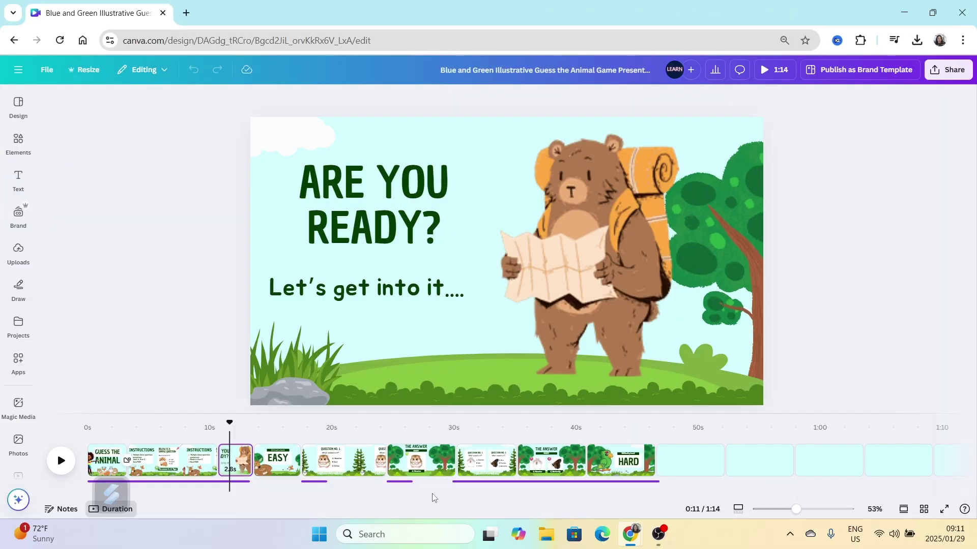
# Step: Preview the 24-second uploaded ElevenLabs voiceover and add it to the timeline after the answer narration on the single-hamster page
pyautogui.click(404, 482)
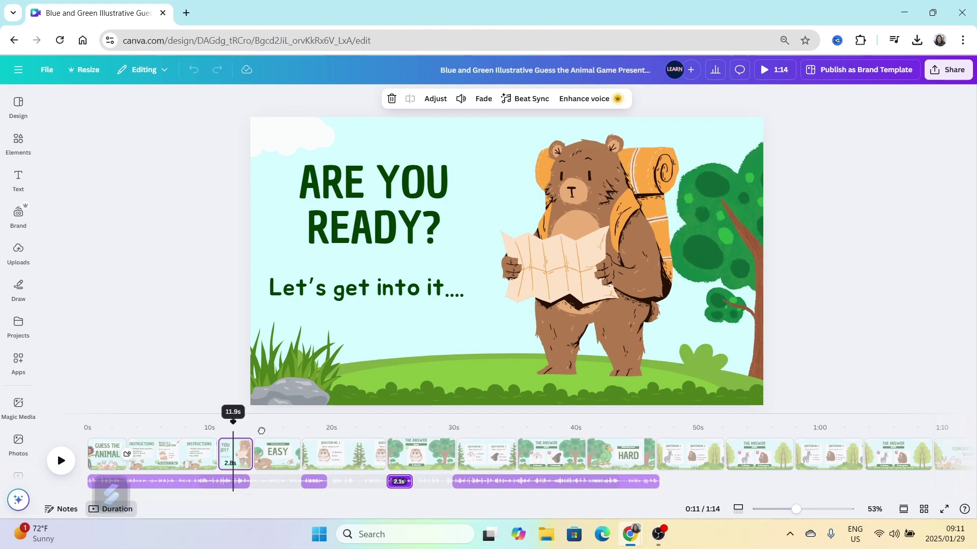
pyautogui.moveTo(229, 424); pyautogui.dragTo(298, 436)
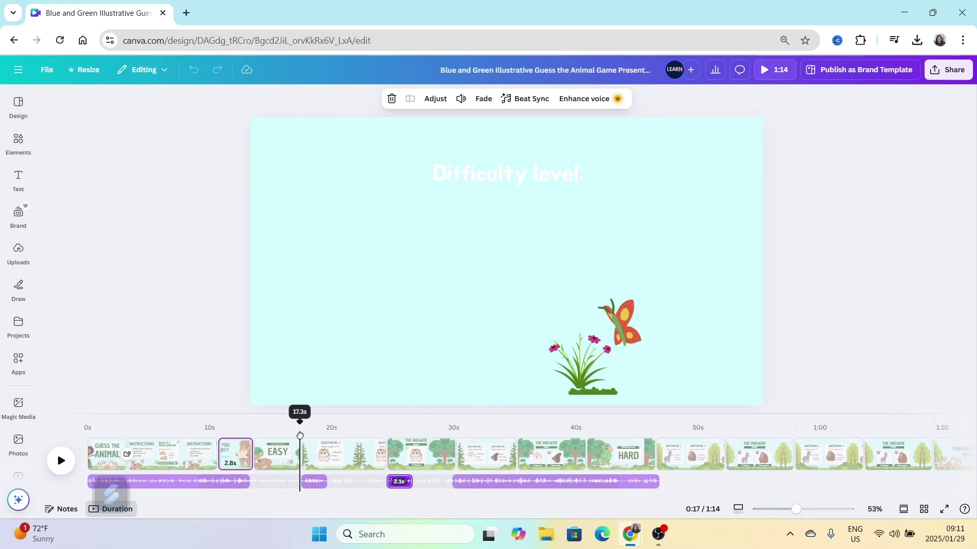
pyautogui.click(58, 216)
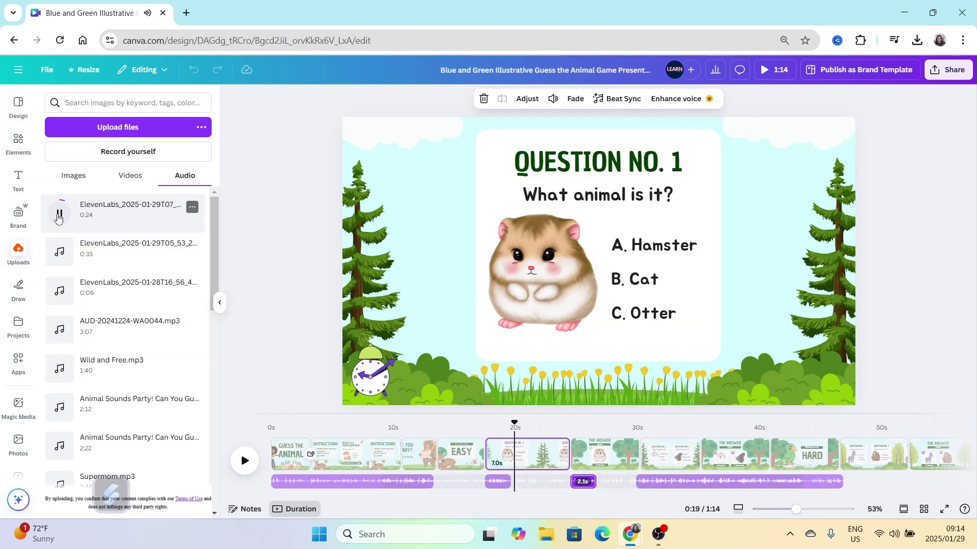
pyautogui.click(71, 222)
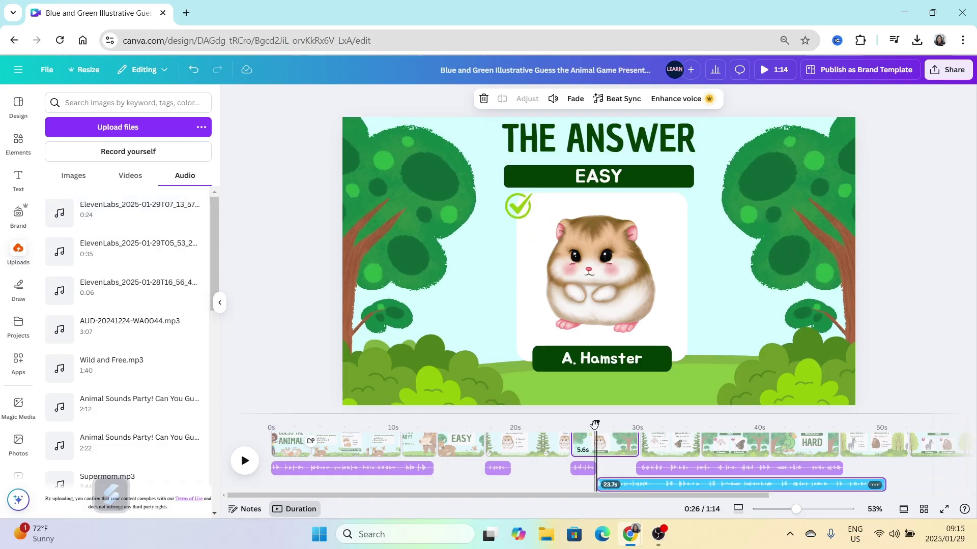
# Step: Play back the hamster answer, lengthen its page to 7.1 s and start the following narration clip at 31.6 s
pyautogui.moveTo(595, 422); pyautogui.dragTo(568, 425)
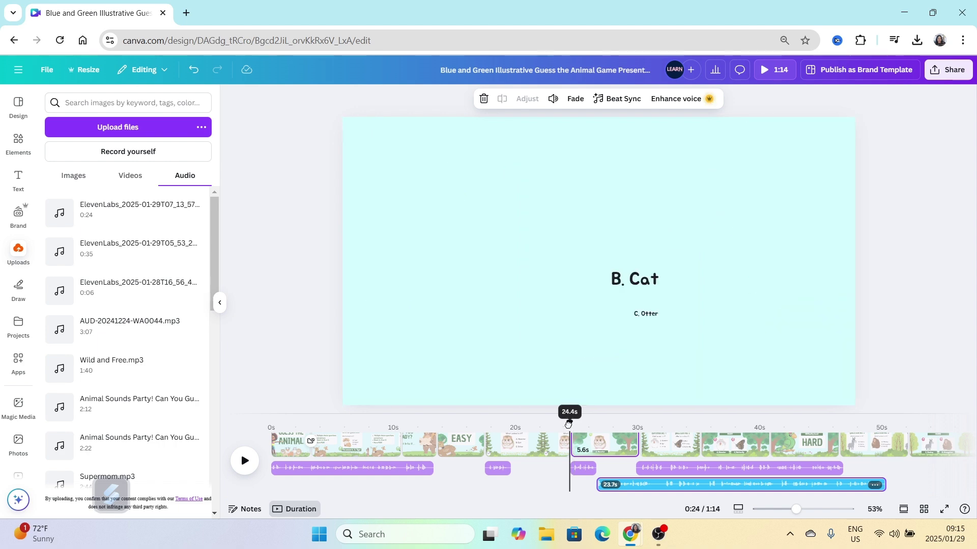
pyautogui.press('space')
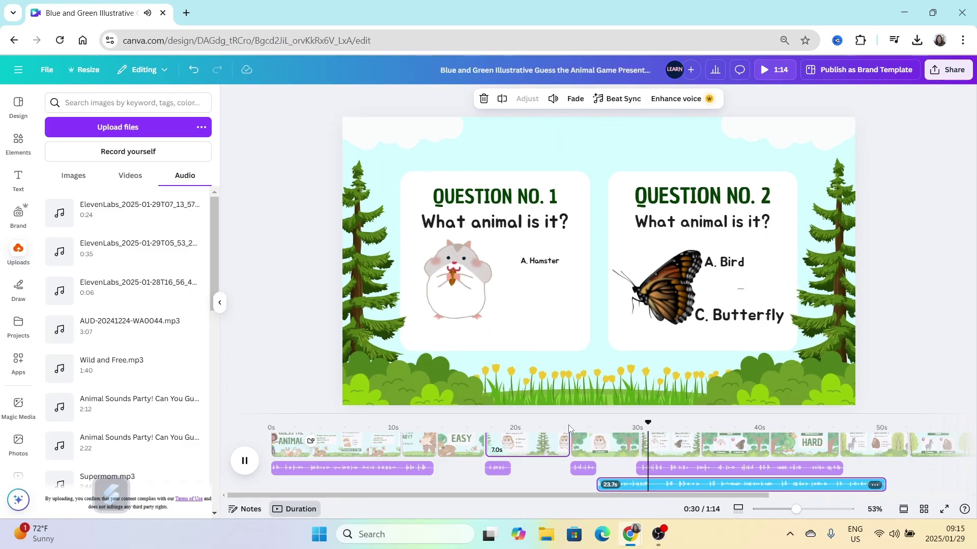
pyautogui.press('space')
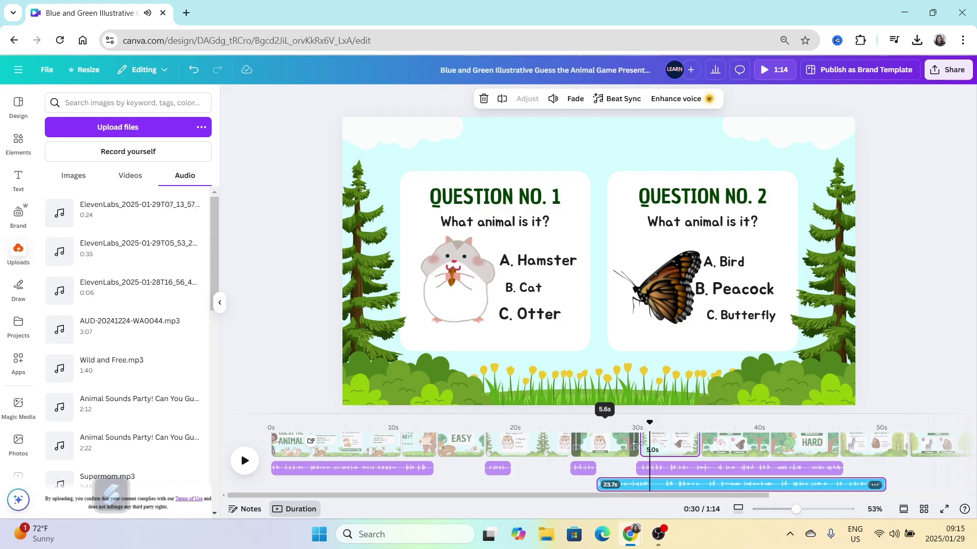
pyautogui.moveTo(644, 444); pyautogui.dragTo(657, 445)
pyautogui.click(693, 466)
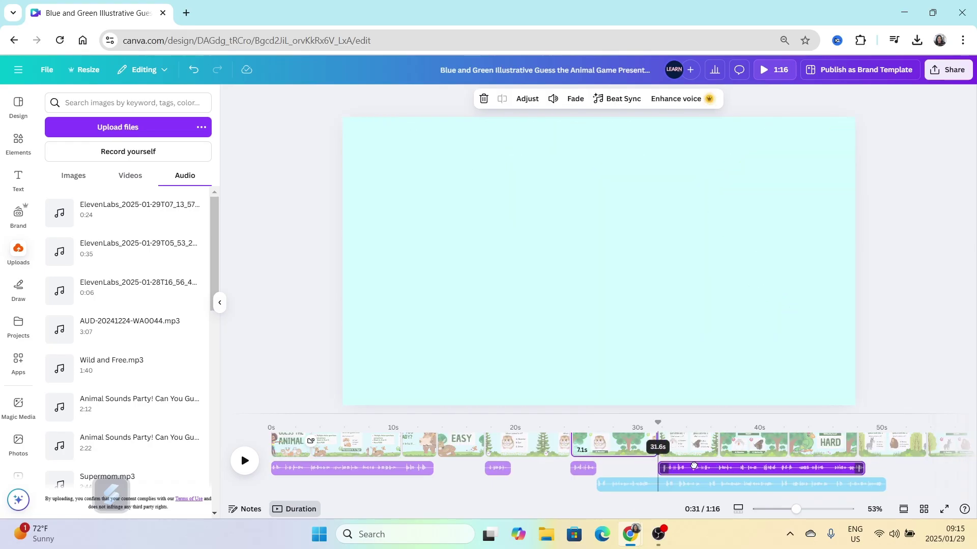
# Step: Split the new voiceover at 31.6 s, lengthen the hamster answer page to 7.5 s and play the result
pyautogui.rightClick(656, 486)
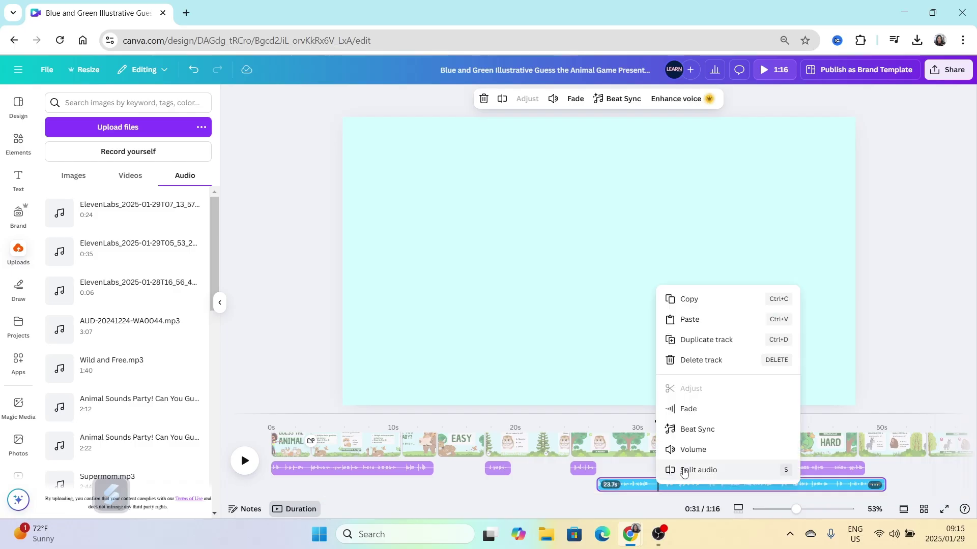
pyautogui.click(684, 470)
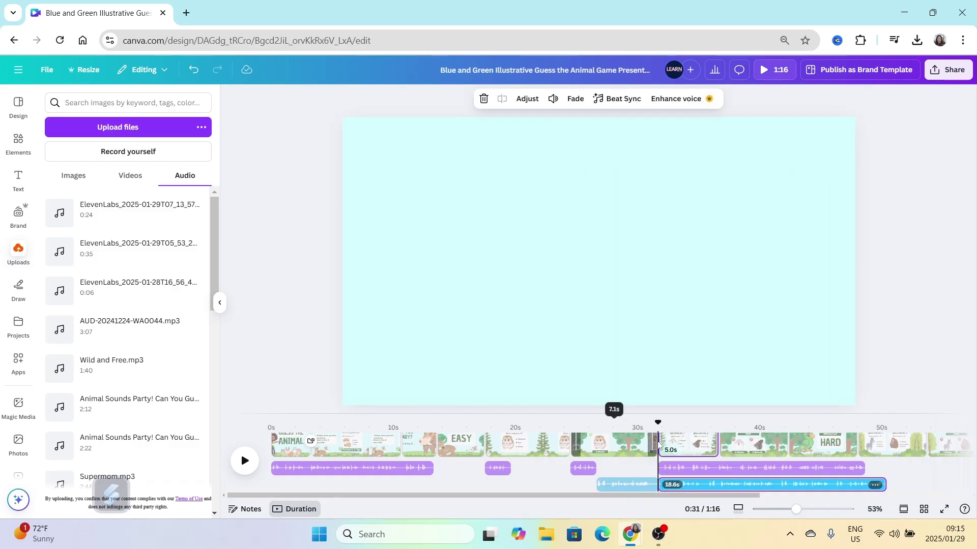
pyautogui.moveTo(658, 444); pyautogui.dragTo(558, 427)
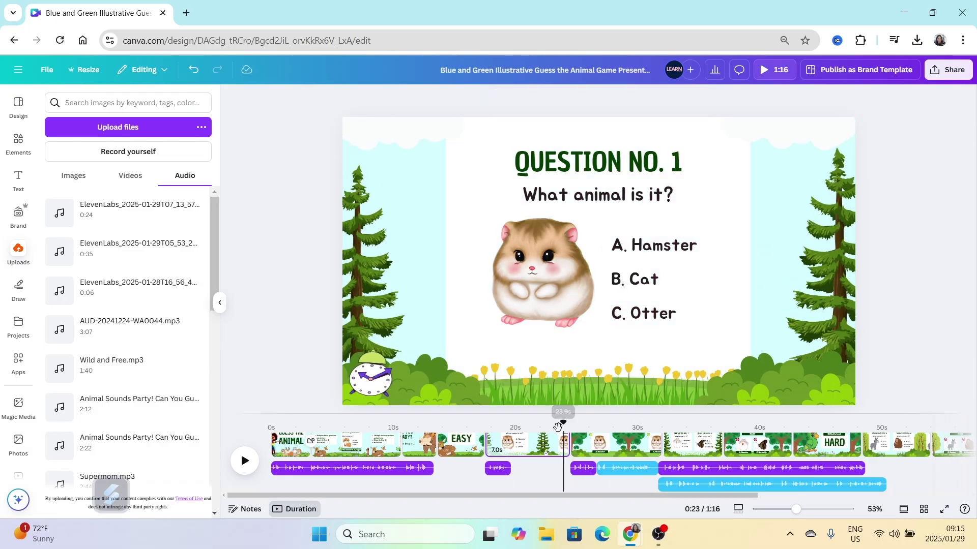
pyautogui.press('space')
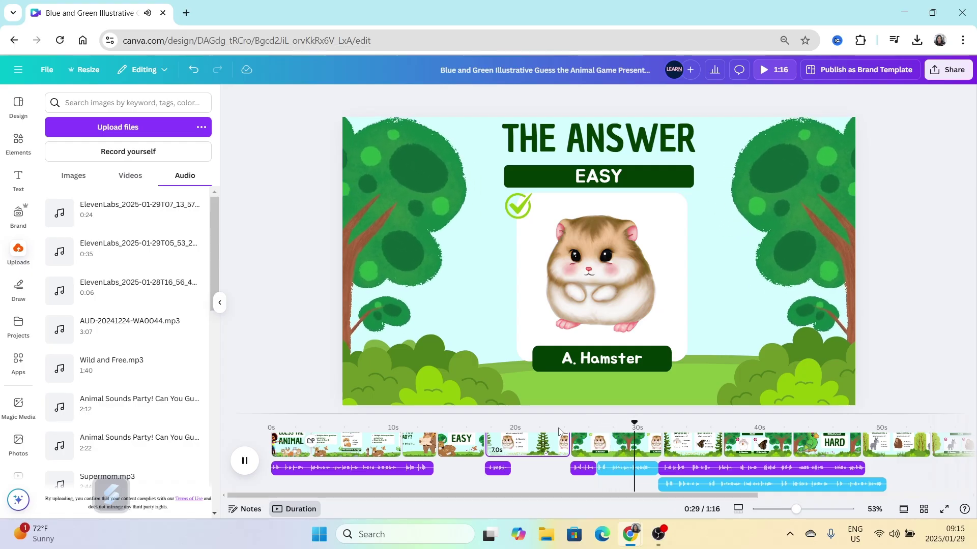
pyautogui.press('space')
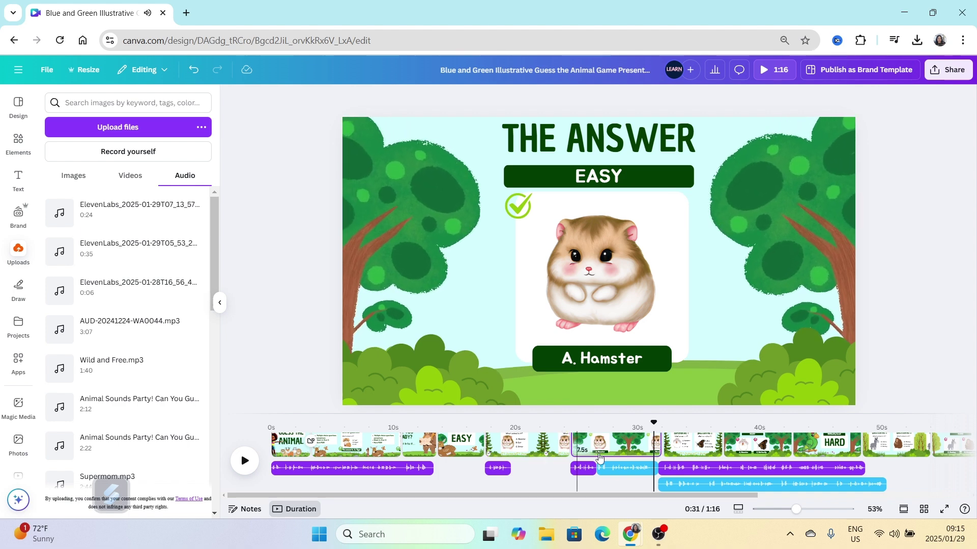
# Step: Move the second part of the split voiceover to about 39 s and the narration clip on the two-question page to about 34 s
pyautogui.moveTo(713, 484); pyautogui.dragTo(788, 484)
pyautogui.click(749, 427)
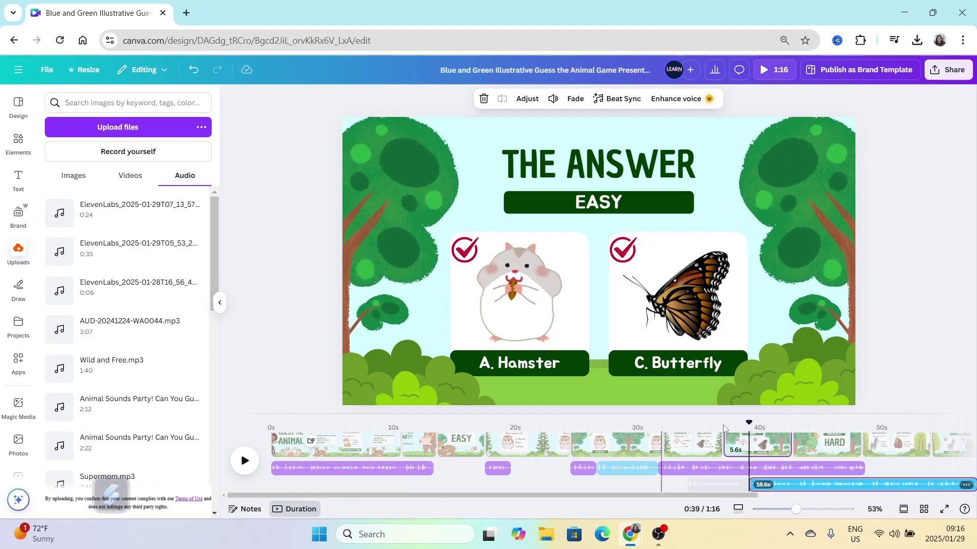
pyautogui.moveTo(748, 424); pyautogui.dragTo(662, 437)
pyautogui.press('space')
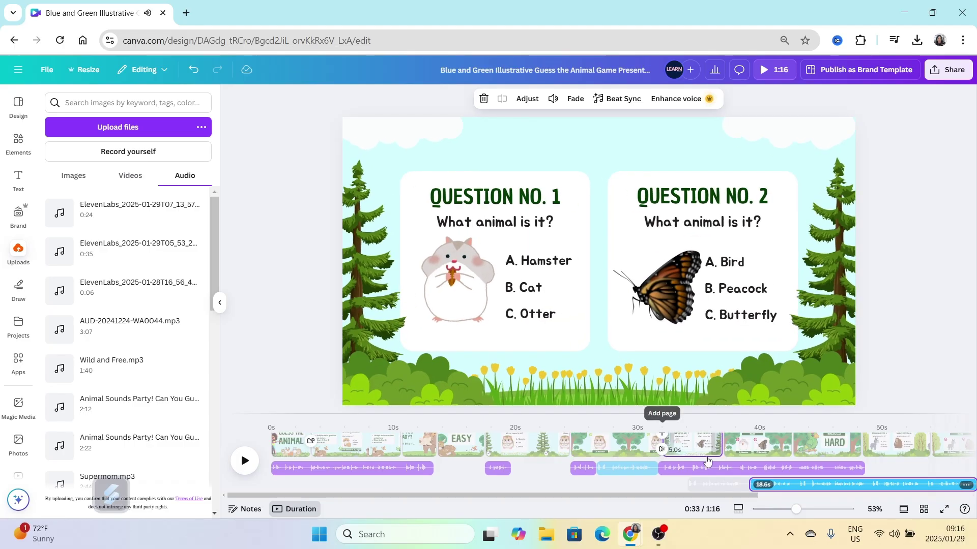
pyautogui.click(662, 460)
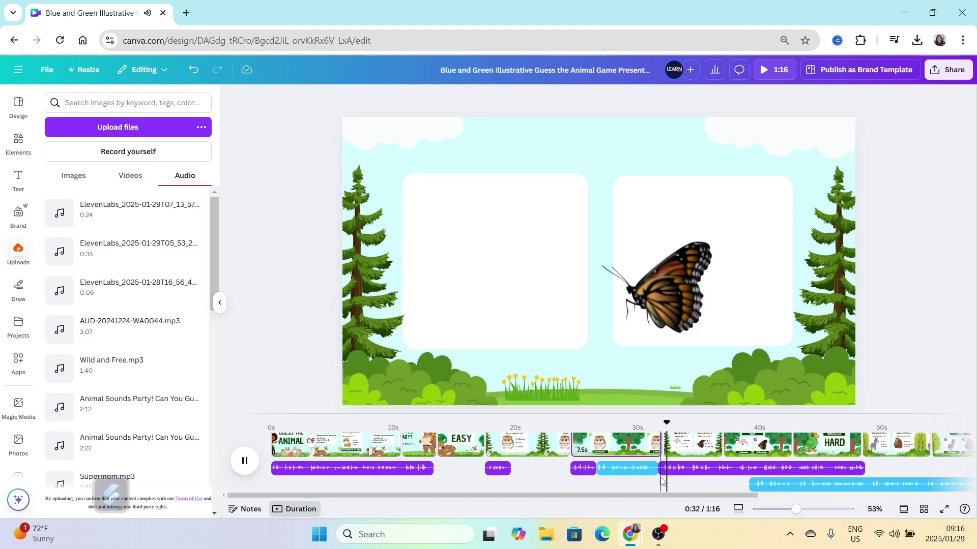
pyautogui.click(712, 467)
pyautogui.moveTo(741, 461); pyautogui.dragTo(743, 462)
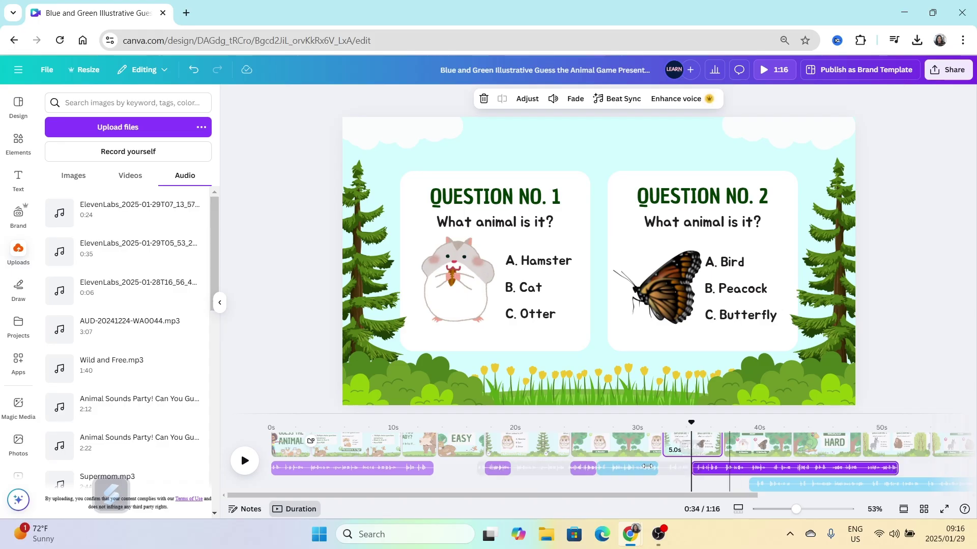
# Step: Listen to the short narration clip on the first question page and make a copy of it
pyautogui.click(493, 467)
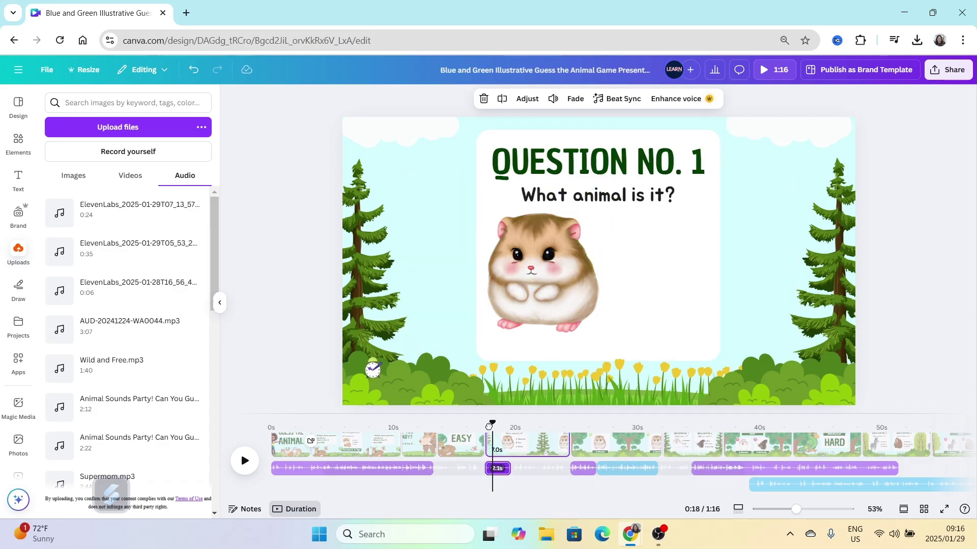
pyautogui.moveTo(492, 425); pyautogui.dragTo(488, 424)
pyautogui.press('space')
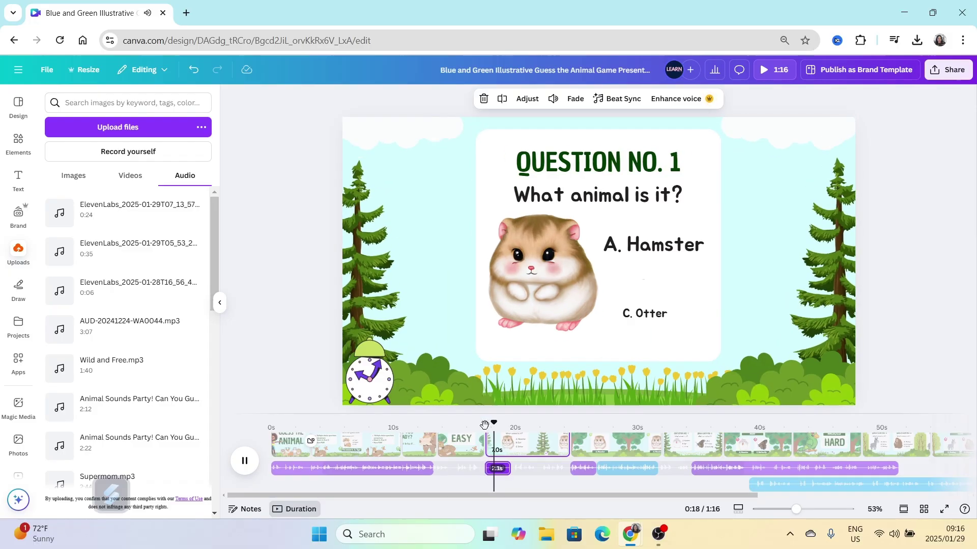
pyautogui.press('space')
pyautogui.click(498, 469)
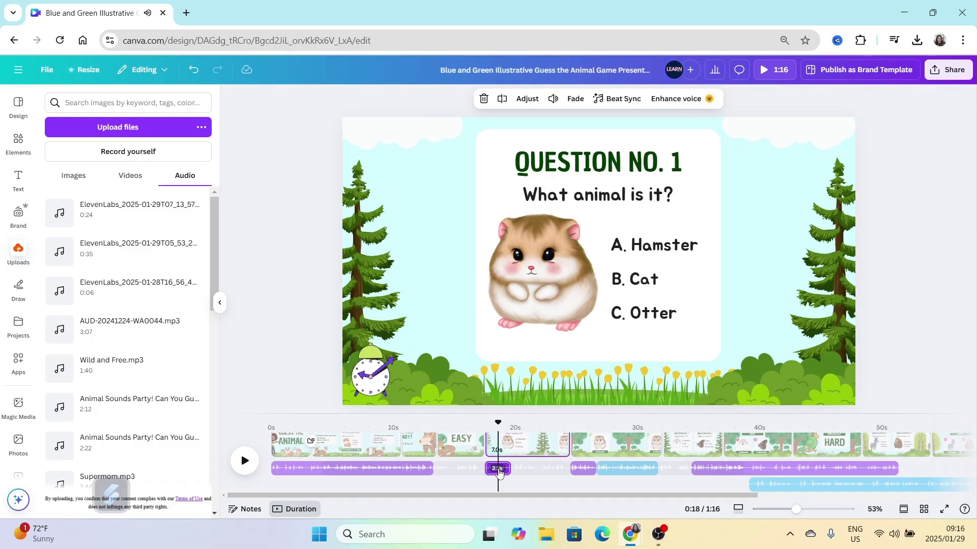
pyautogui.rightClick(499, 472)
pyautogui.click(534, 301)
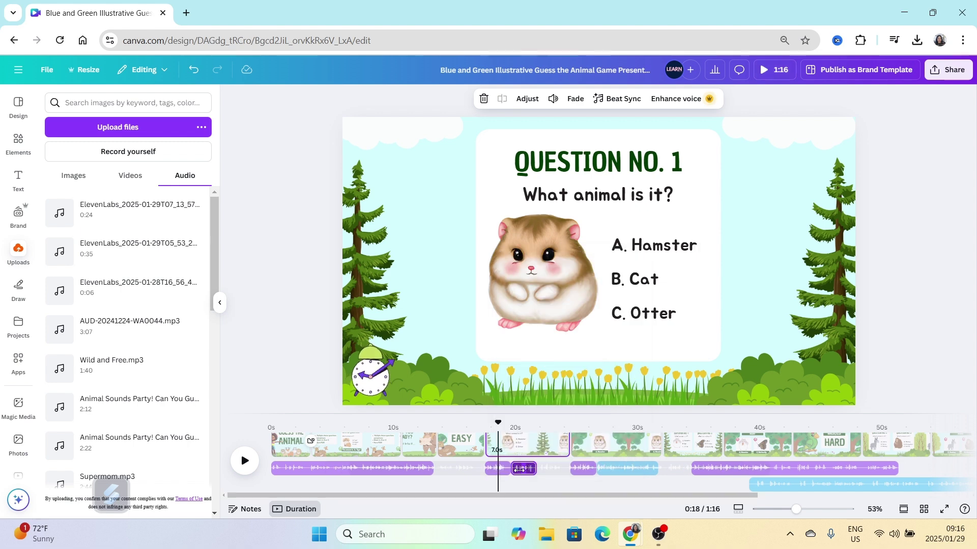
# Step: Place the copied clip at the start of the two-question page and move the long narration clip to the start of the following answer page
pyautogui.moveTo(525, 469); pyautogui.dragTo(673, 469)
pyautogui.click(661, 478)
pyautogui.press('space')
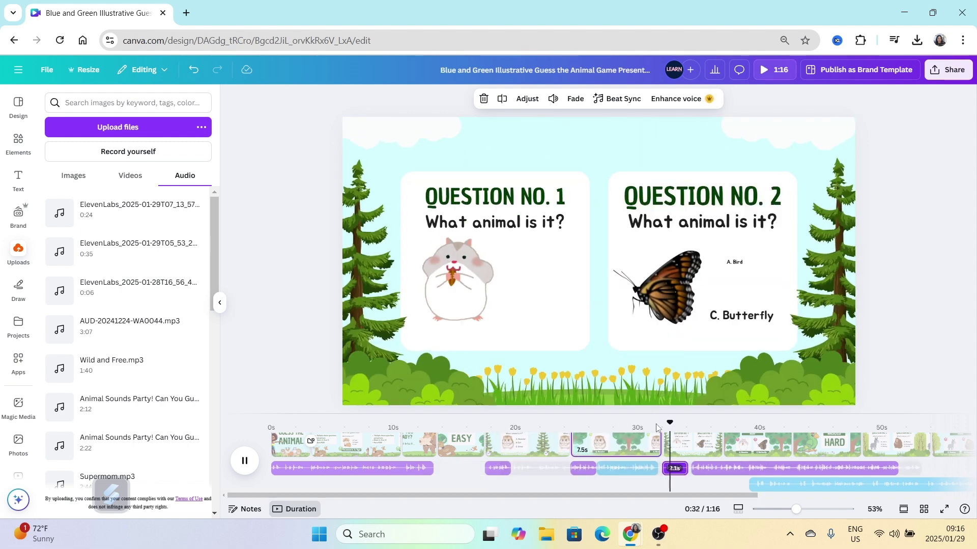
pyautogui.press('space')
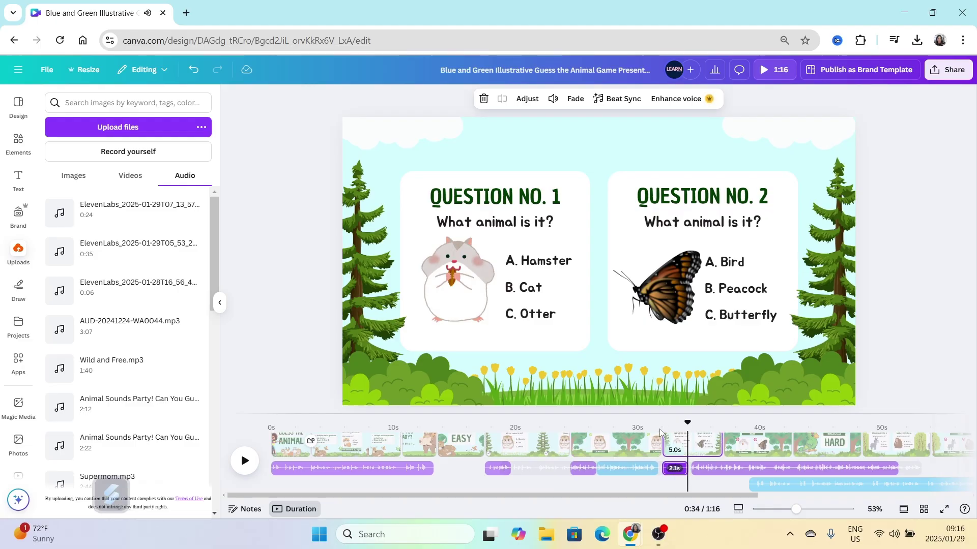
pyautogui.moveTo(725, 472); pyautogui.dragTo(757, 469)
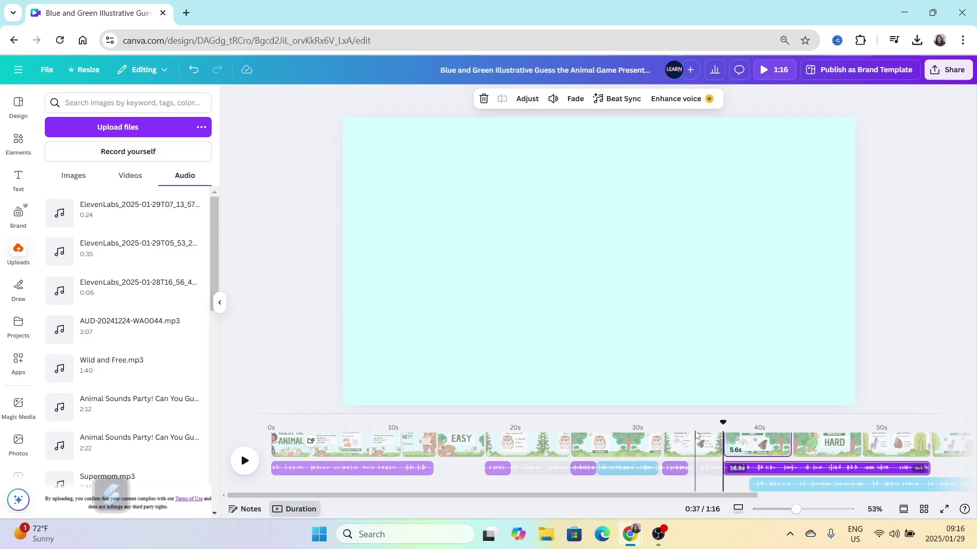
# Step: Delete the Question No. 1 card with its text, hamster and answer options from the two-question page
pyautogui.moveTo(723, 425); pyautogui.dragTo(671, 423)
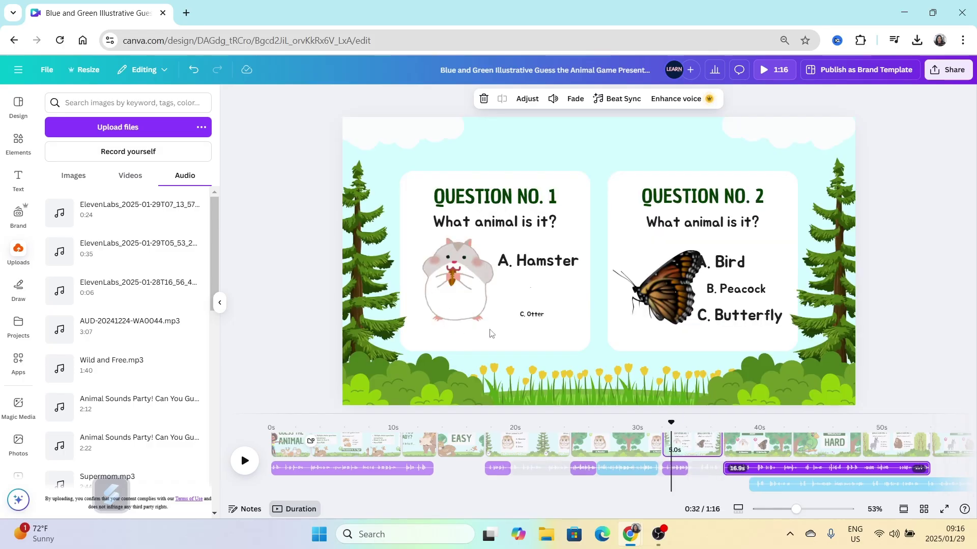
pyautogui.click(510, 209)
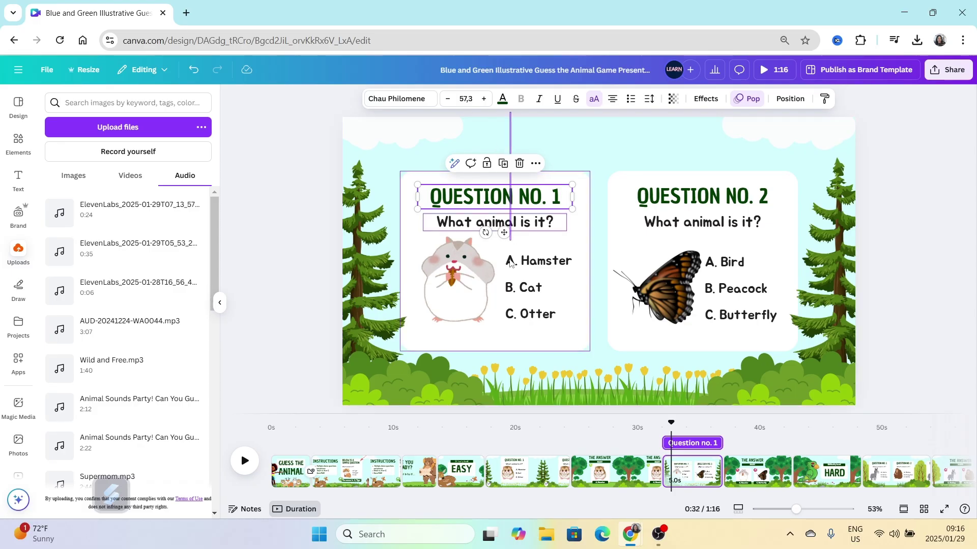
pyautogui.click(511, 350)
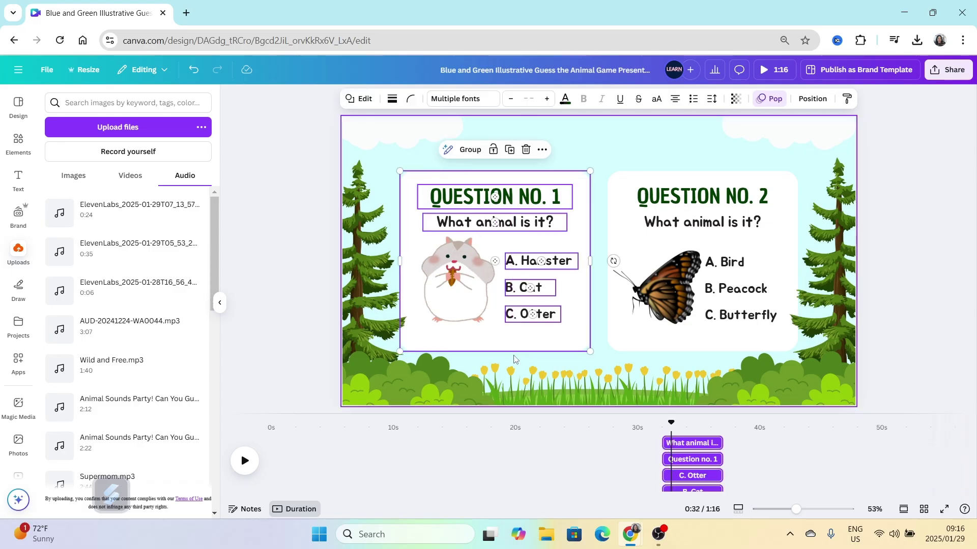
pyautogui.press('Delete')
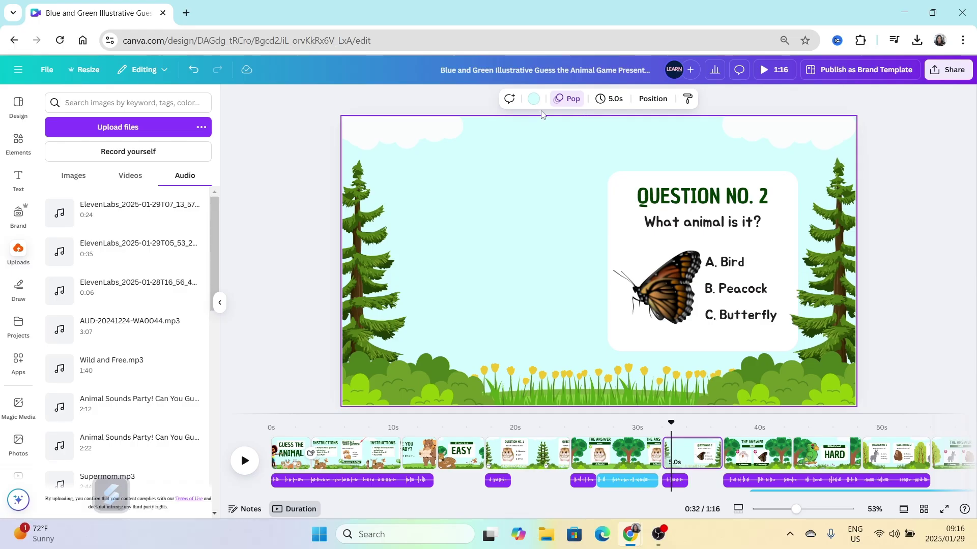
# Step: Centre and enlarge the Question No. 2 card with its headings and butterfly, and move "A. Bird" beside the butterfly
pyautogui.moveTo(587, 148); pyautogui.dragTo(764, 353)
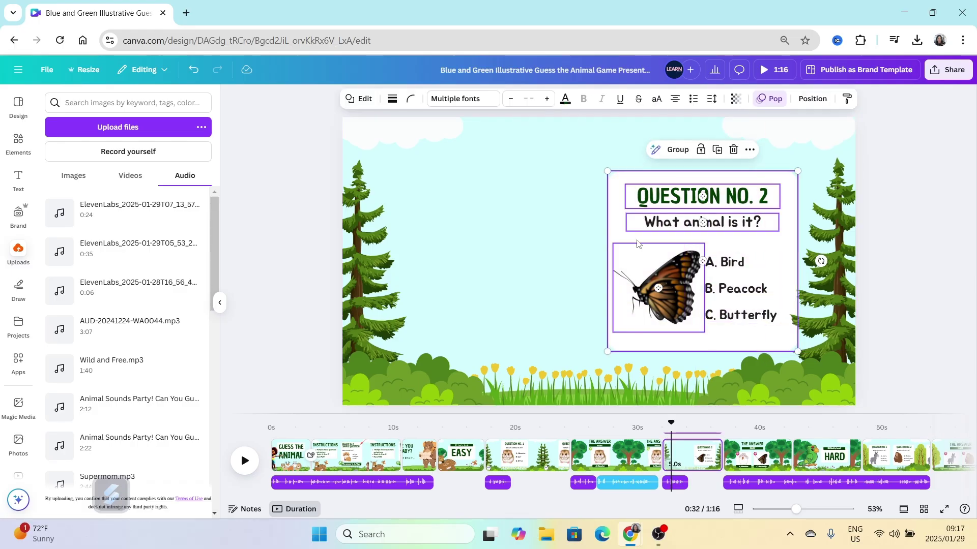
pyautogui.click(738, 254)
pyautogui.moveTo(733, 261); pyautogui.dragTo(641, 250)
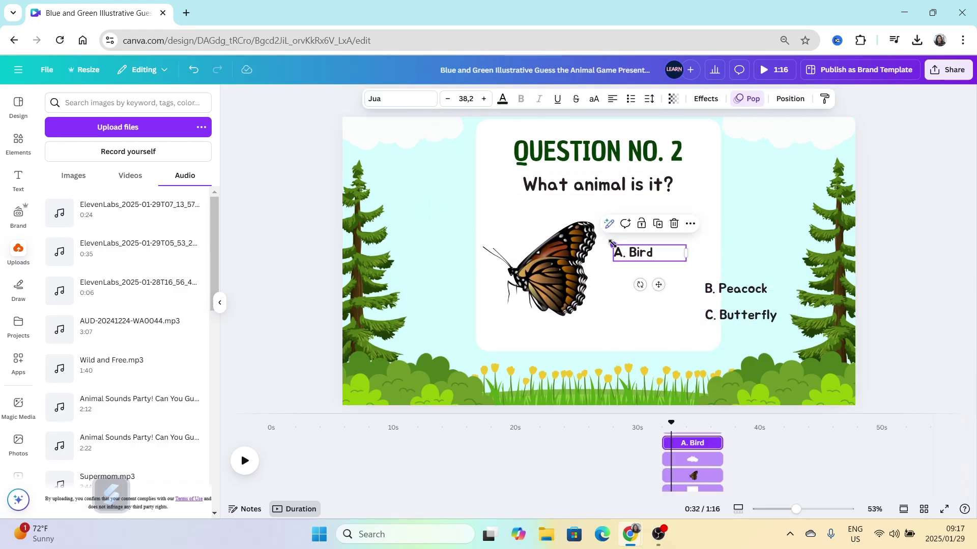
# Step: Stack "B. Peacock" and "C. Butterfly" below "A. Bird" on the card and enlarge the answer options to font size 57
pyautogui.moveTo(725, 286); pyautogui.dragTo(699, 290)
pyautogui.click(466, 98)
pyautogui.click(448, 214)
pyautogui.moveTo(727, 315); pyautogui.dragTo(632, 315)
pyautogui.click(465, 98)
pyautogui.click(448, 214)
pyautogui.moveTo(702, 331)
pyautogui.mouseDown()
pyautogui.moveTo(708, 335)
pyautogui.moveTo(712, 319)
pyautogui.mouseUp()
pyautogui.click(644, 246)
pyautogui.click(466, 99)
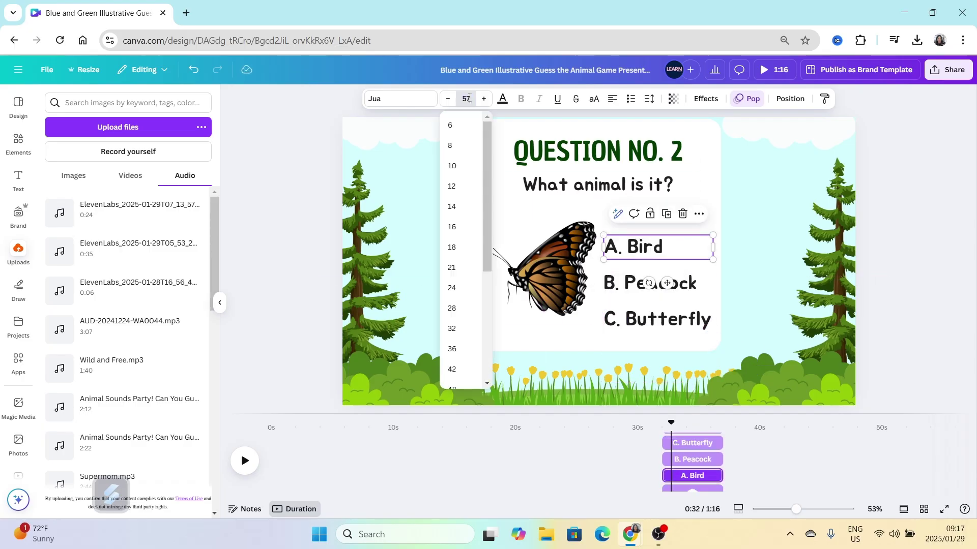
pyautogui.click(493, 149)
# Step: Nudge the butterfly image slightly up and to the left on the Question No. 2 card
pyautogui.click(551, 277)
pyautogui.moveTo(551, 277); pyautogui.dragTo(545, 268)
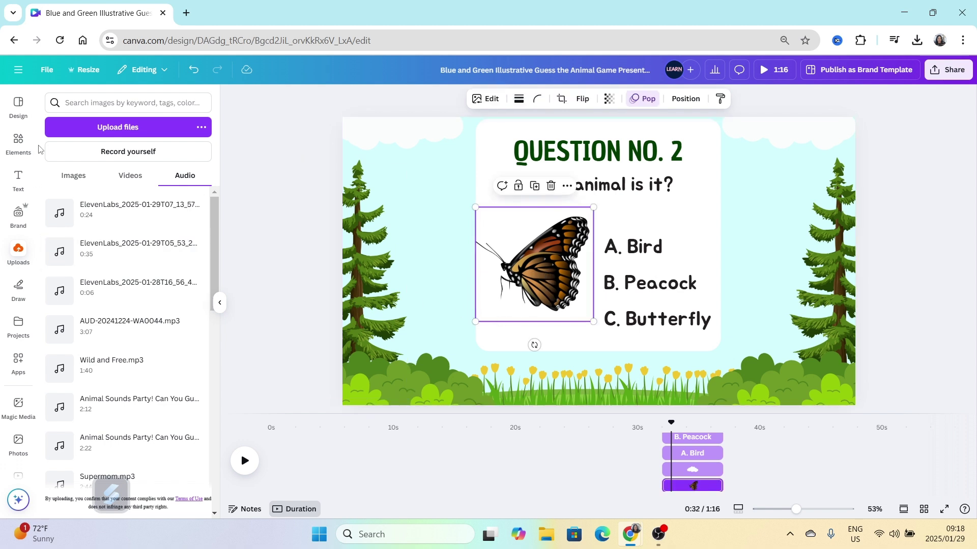
pyautogui.click(736, 303)
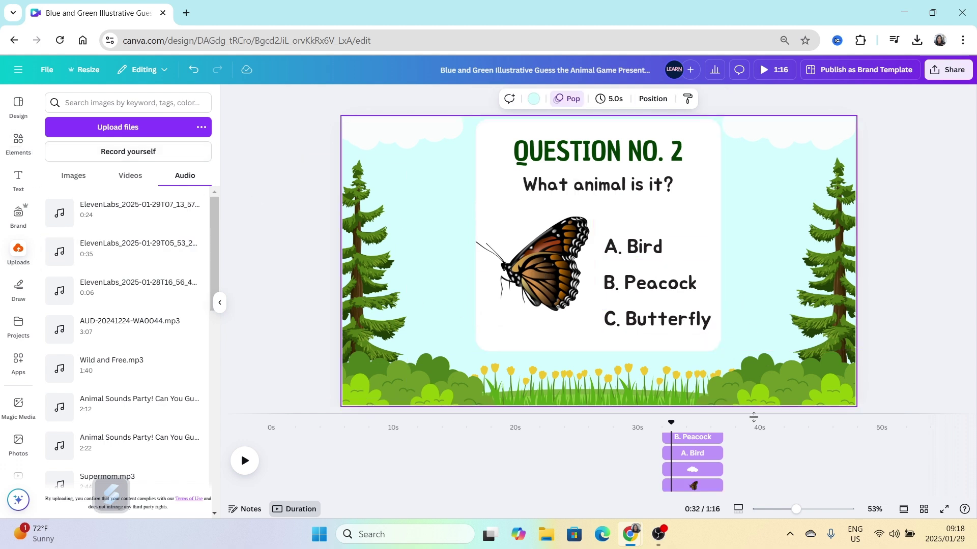
# Step: Hide the element timing and play the revised Question No. 2 page from just before its start
pyautogui.rightClick(704, 439)
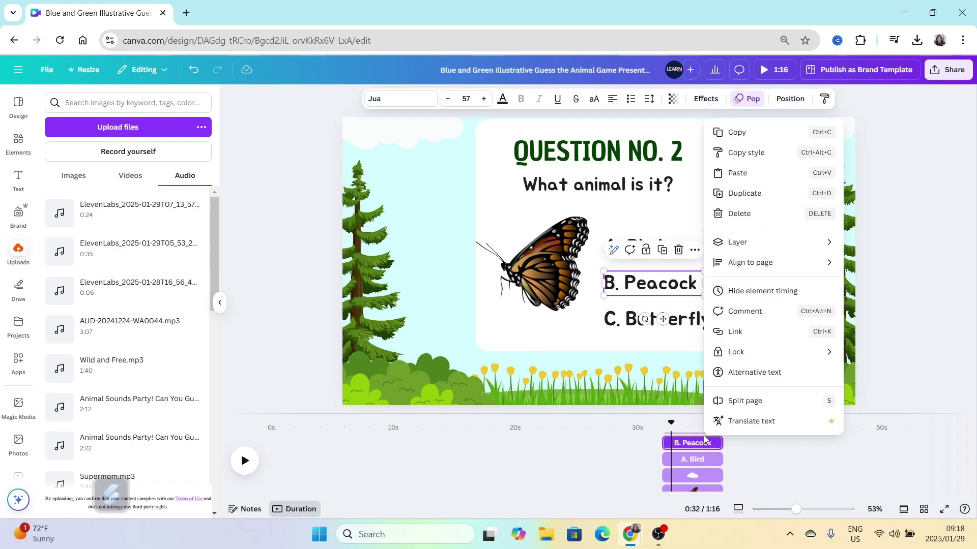
pyautogui.click(773, 292)
pyautogui.press('space')
pyautogui.moveTo(671, 422); pyautogui.dragTo(656, 422)
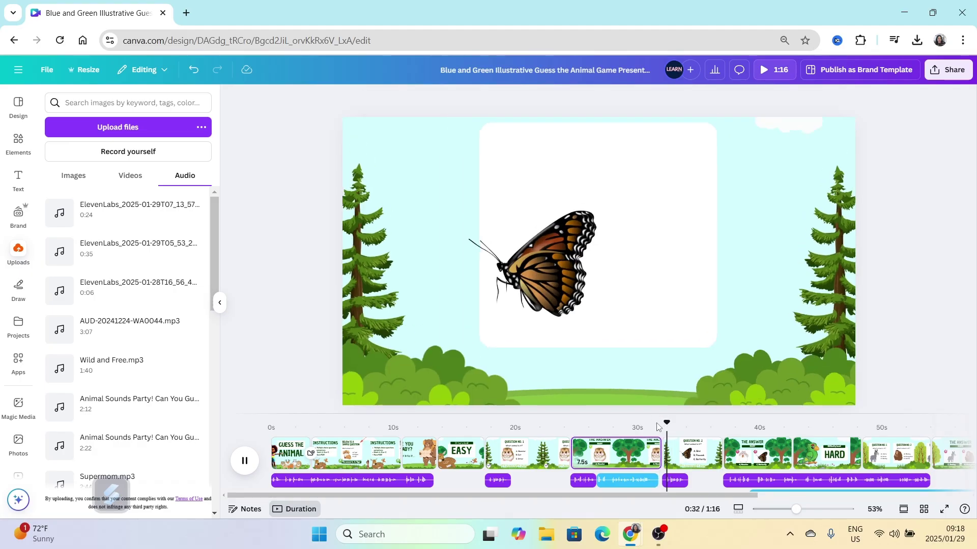
# Step: Play the end of the Question No. 2 page and the answer page that follows it
pyautogui.press('space')
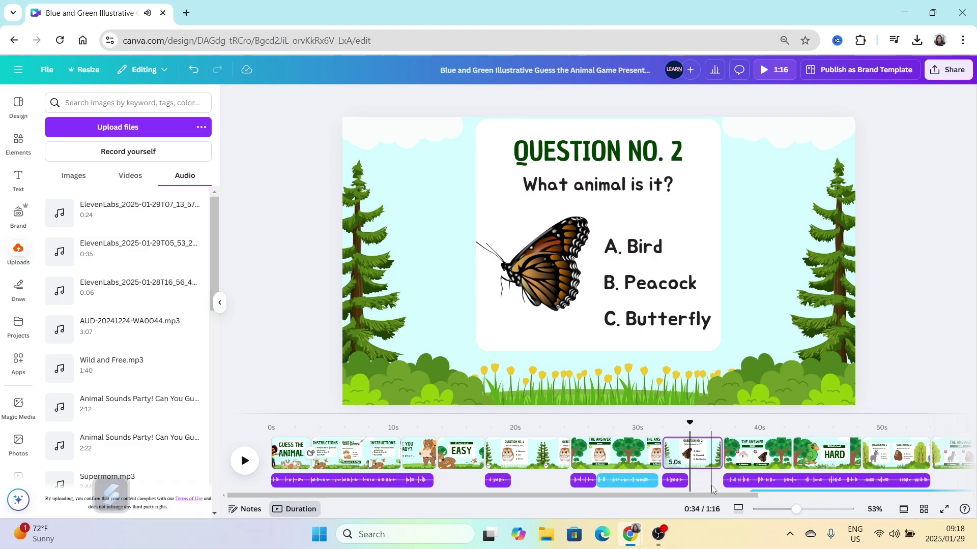
pyautogui.moveTo(690, 423); pyautogui.dragTo(721, 426)
pyautogui.press('space')
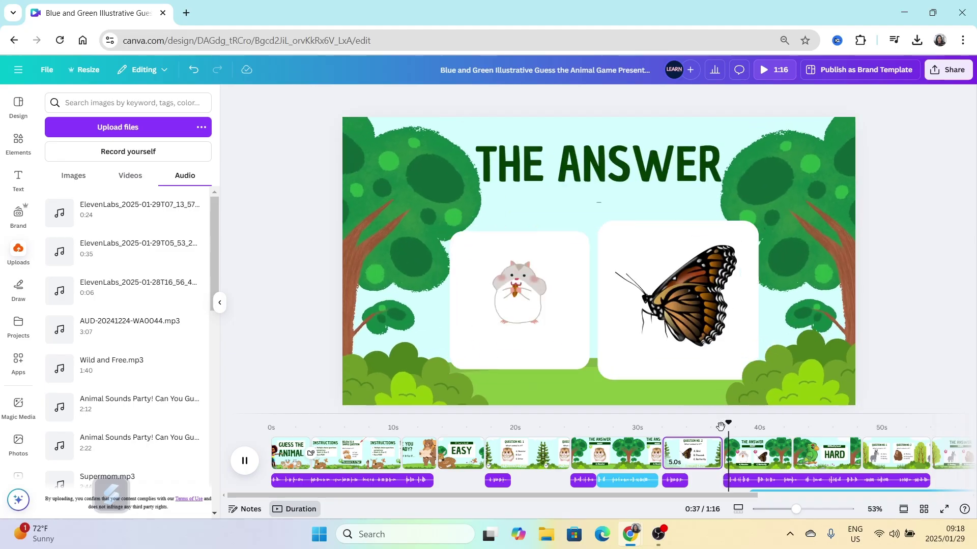
pyautogui.press('space')
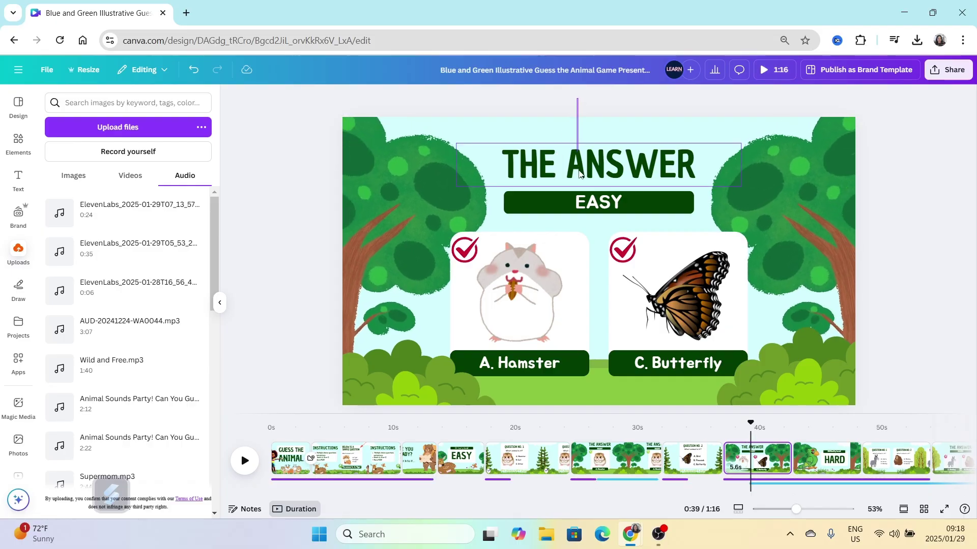
pyautogui.click(579, 213)
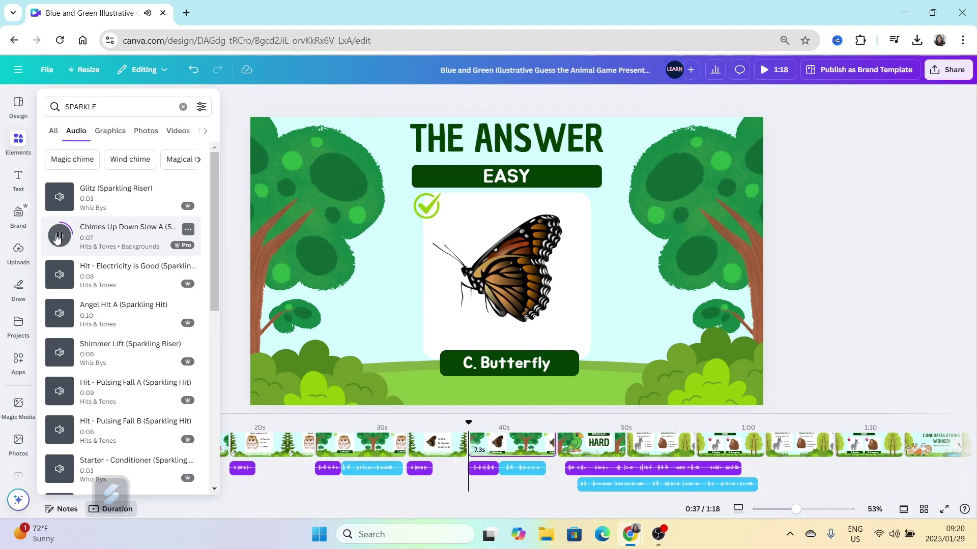
# Step: Play the transition into the butterfly answer page with its sparkle sound effect, and return from Freesound to the Canva design
pyautogui.click(640, 427)
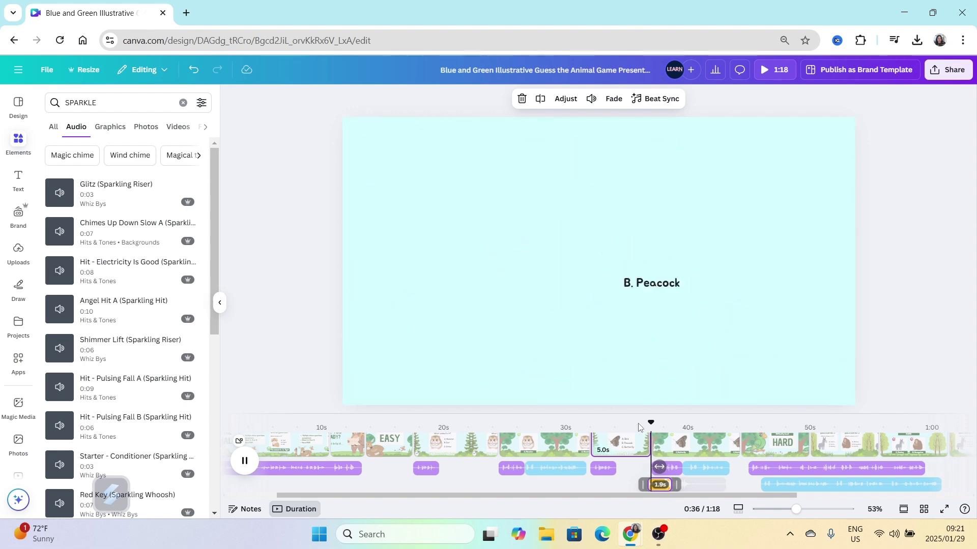
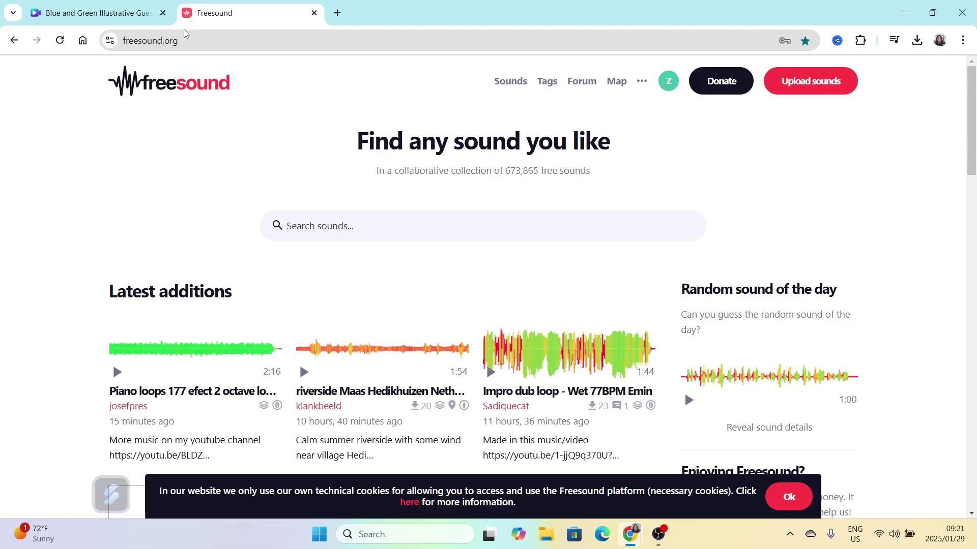
pyautogui.click(92, 15)
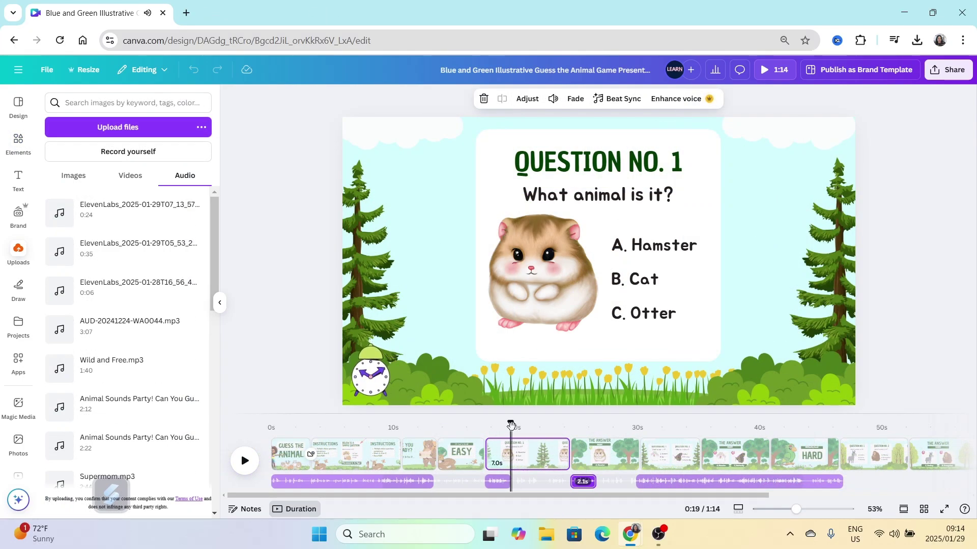
pyautogui.press('space')
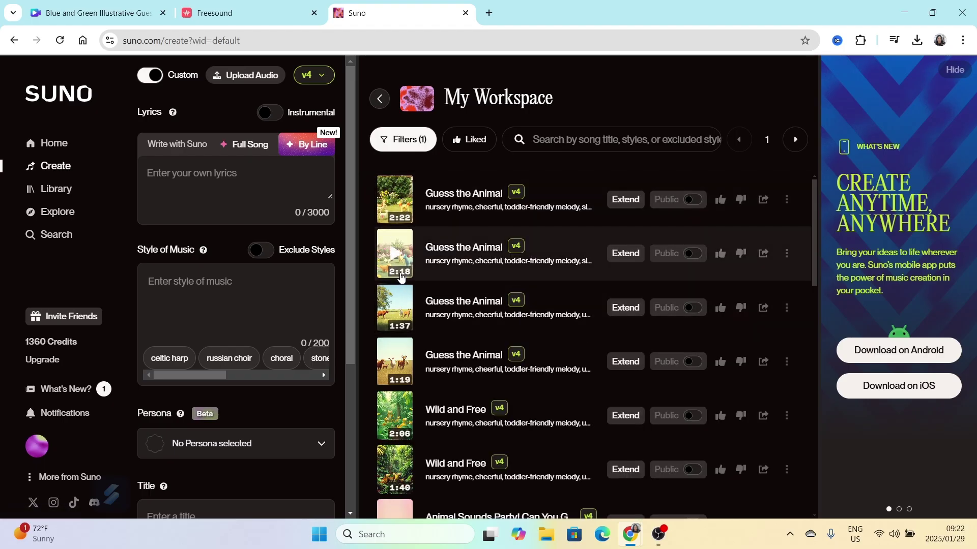
# Step: Open the Suno library and listen to the 2:22 and 2:18 versions of "Guess the Animal"
pyautogui.click(55, 189)
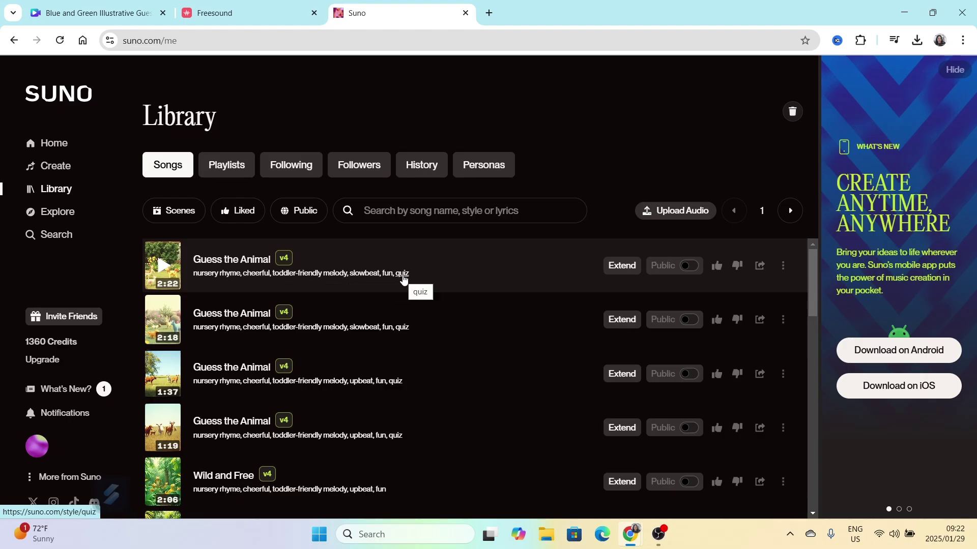
pyautogui.click(162, 268)
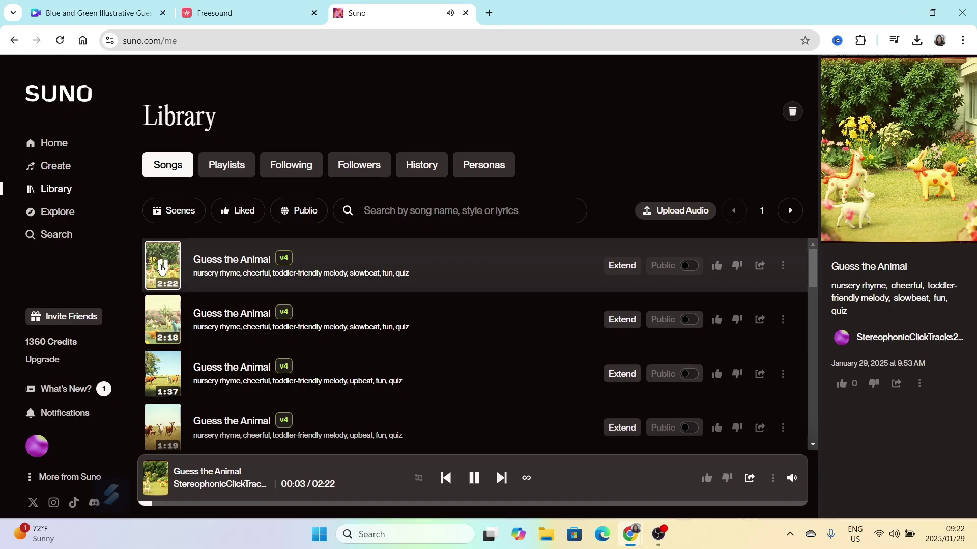
pyautogui.click(162, 268)
pyautogui.click(163, 323)
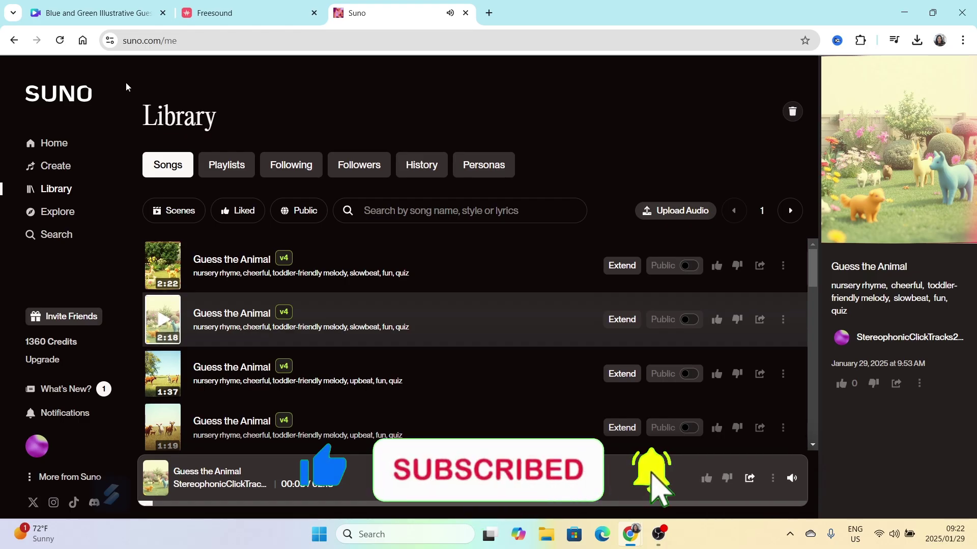
# Step: Switch to the Canva design, upload the downloaded Guess the Animal.mp3, and add it to the timeline as background music, playing the opening
pyautogui.click(130, 15)
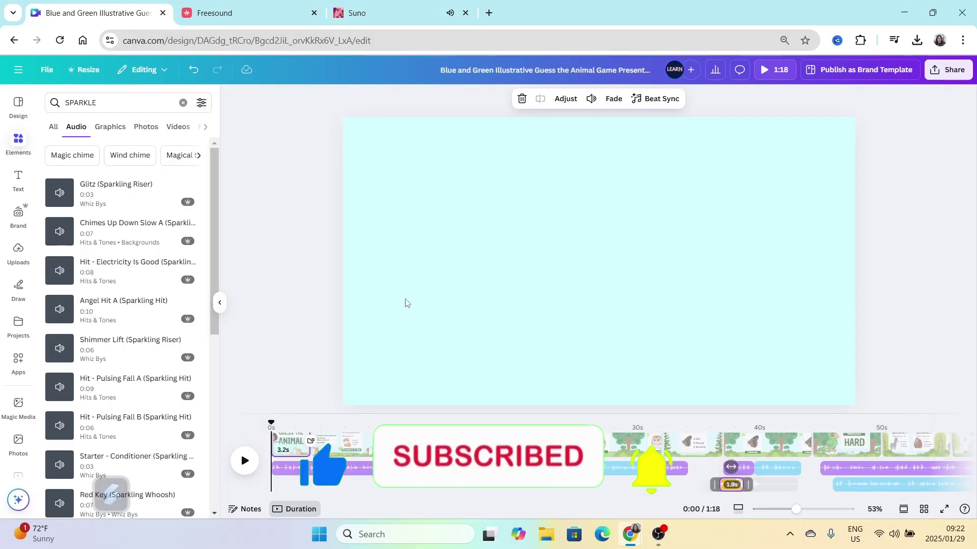
pyautogui.click(917, 41)
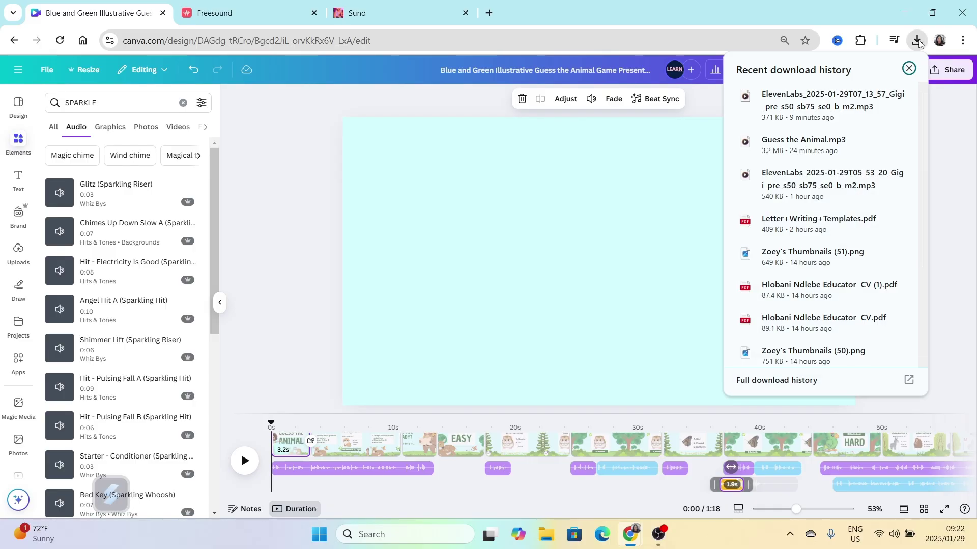
pyautogui.moveTo(758, 168); pyautogui.dragTo(101, 209)
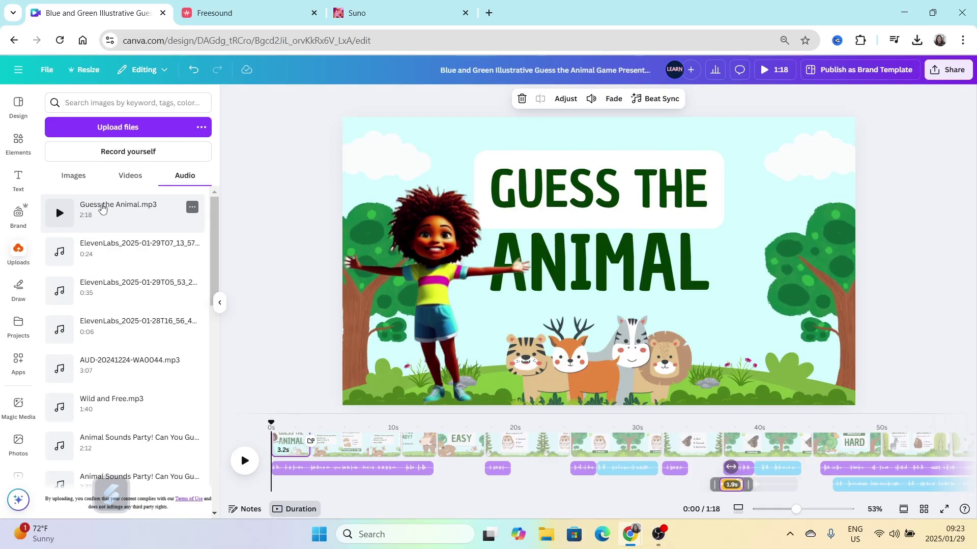
pyautogui.click(102, 209)
pyautogui.click(243, 461)
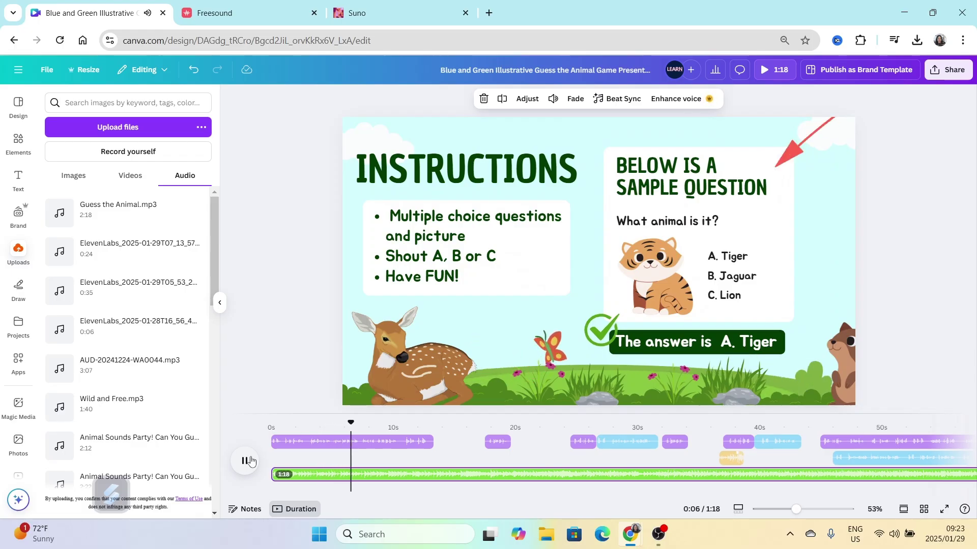
pyautogui.click(246, 461)
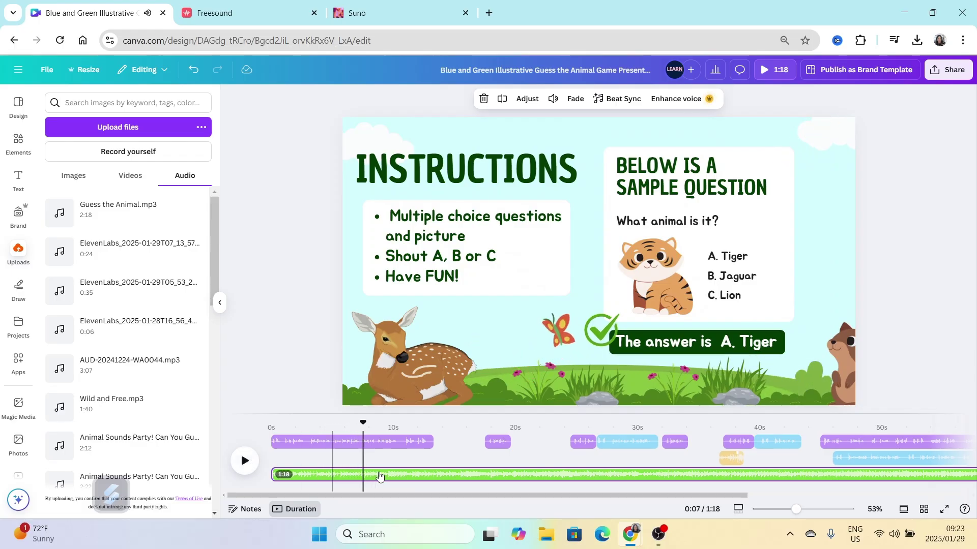
# Step: Lower the background music track's volume to 42 and replay the opening from the start
pyautogui.click(417, 476)
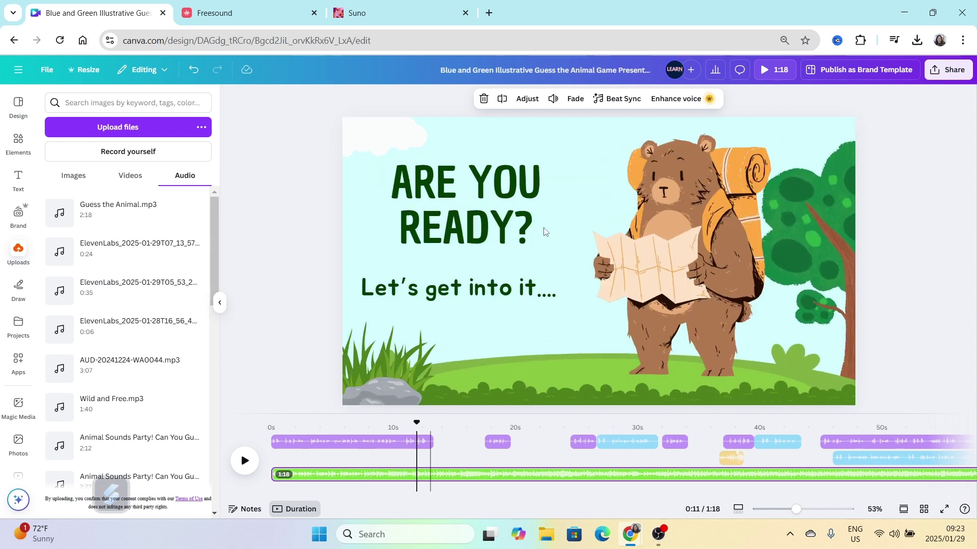
pyautogui.click(559, 103)
pyautogui.moveTo(496, 160)
pyautogui.mouseDown()
pyautogui.moveTo(475, 161)
pyautogui.moveTo(488, 162)
pyautogui.mouseUp()
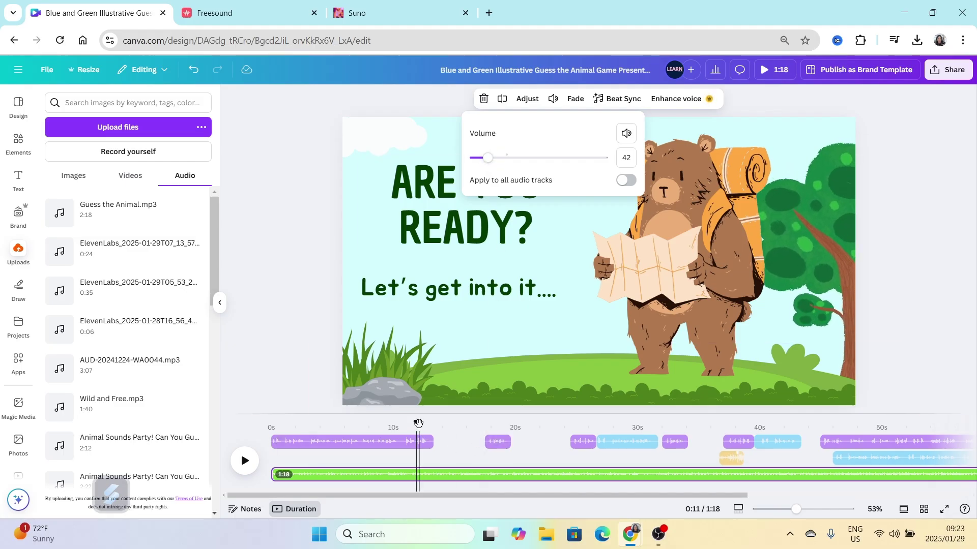
pyautogui.click(309, 427)
pyautogui.click(255, 431)
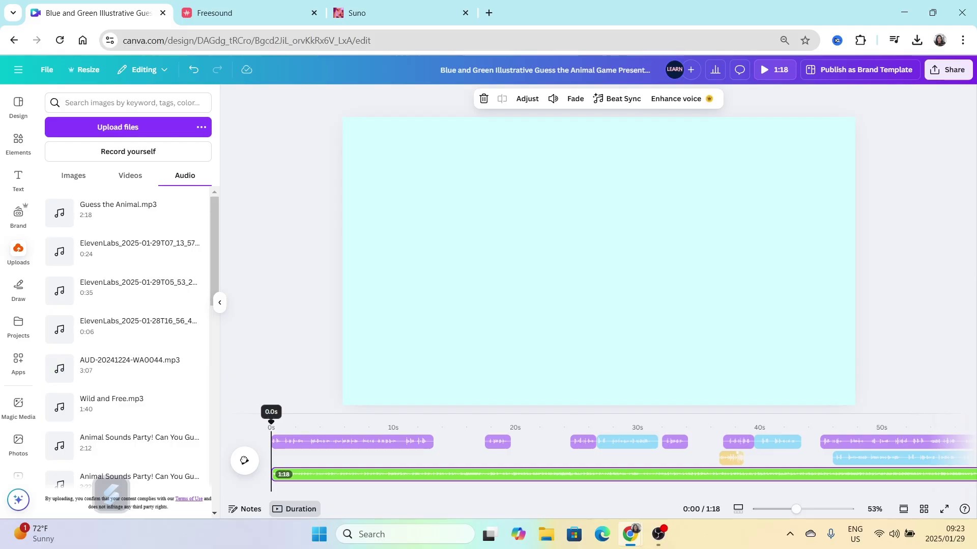
pyautogui.click(244, 467)
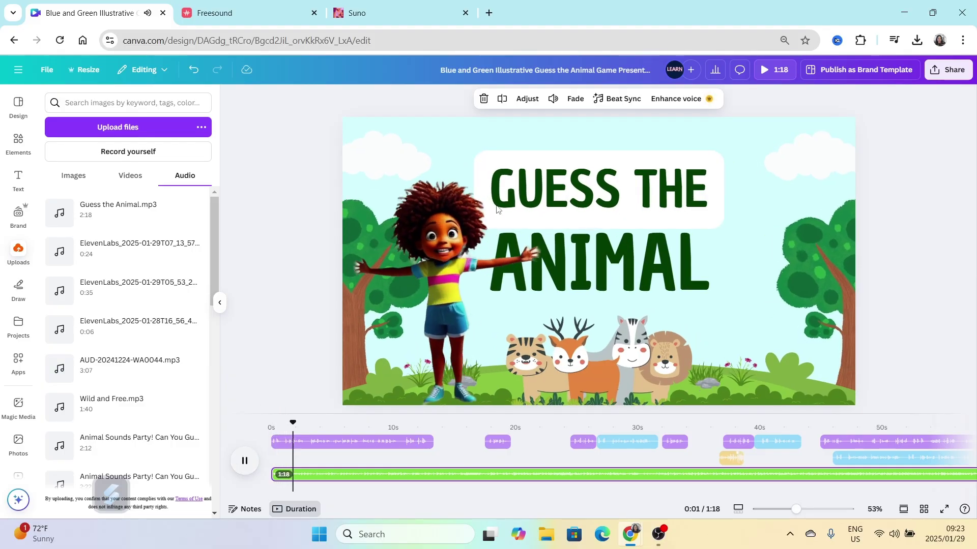
pyautogui.press('space')
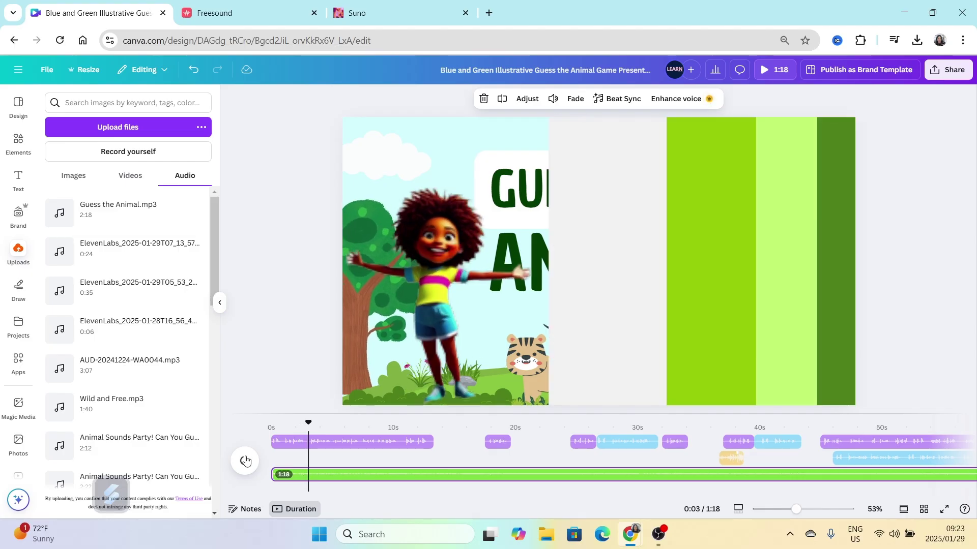
# Step: Split the background music at the intro voiceover's end and the Question No. 1 voiceover's start, and move the 4-second piece between those voiceovers
pyautogui.click(245, 461)
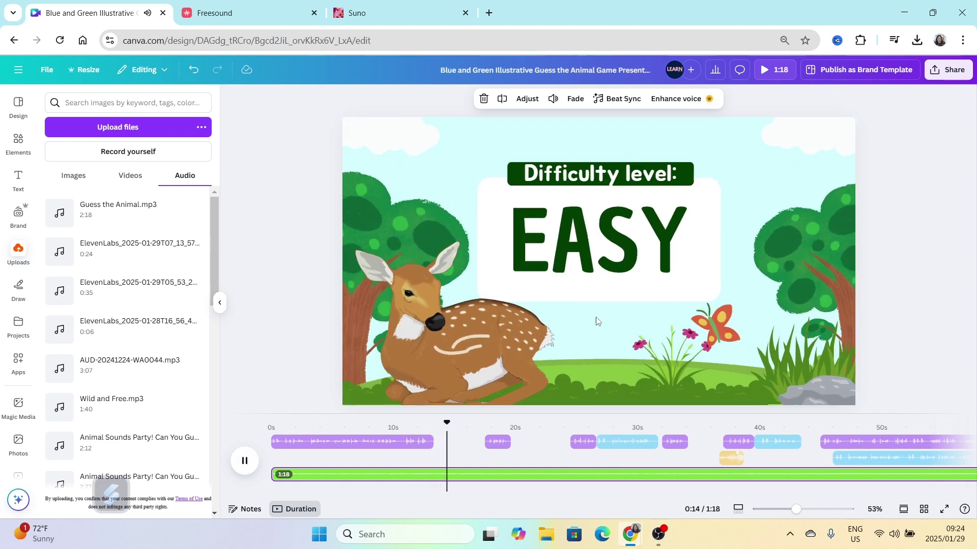
pyautogui.click(245, 461)
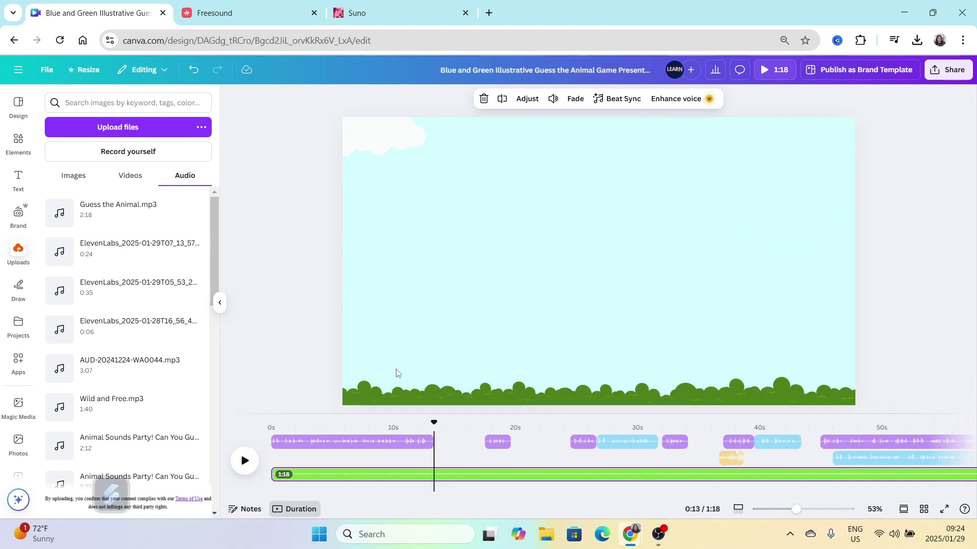
pyautogui.rightClick(434, 477)
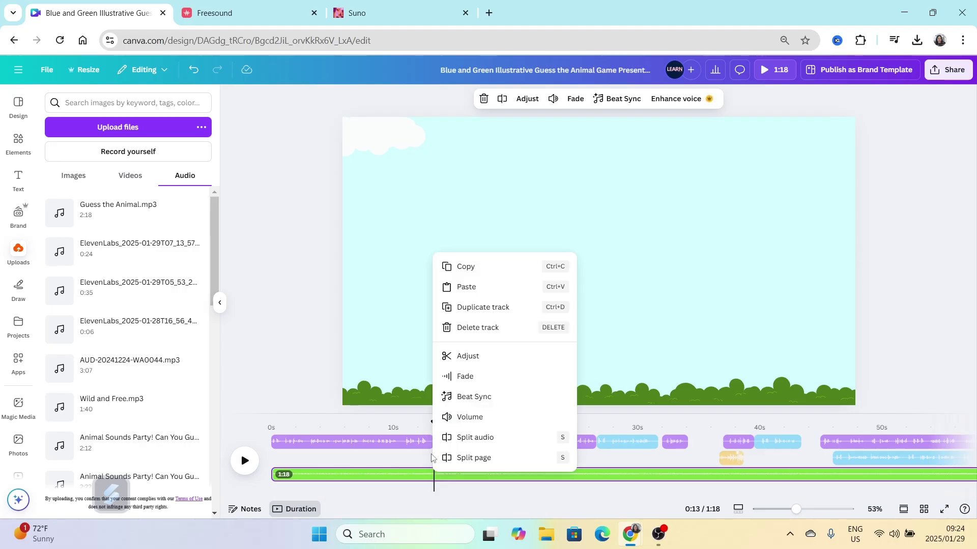
pyautogui.click(456, 440)
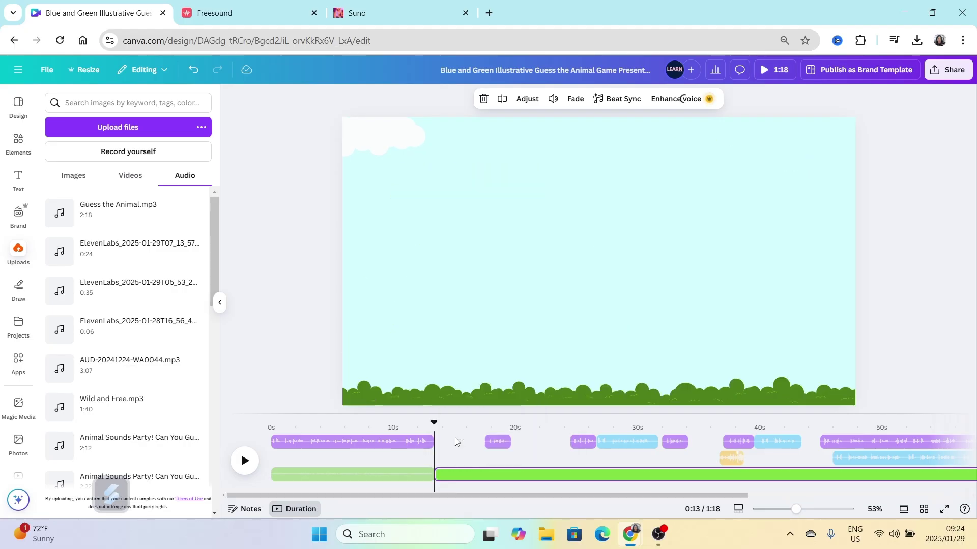
pyautogui.rightClick(484, 476)
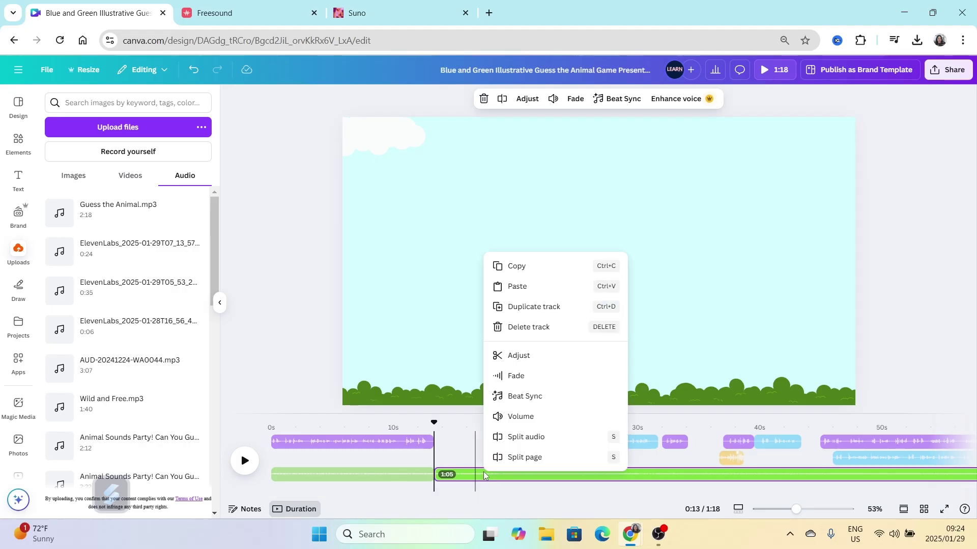
pyautogui.click(525, 436)
pyautogui.moveTo(460, 475); pyautogui.dragTo(462, 448)
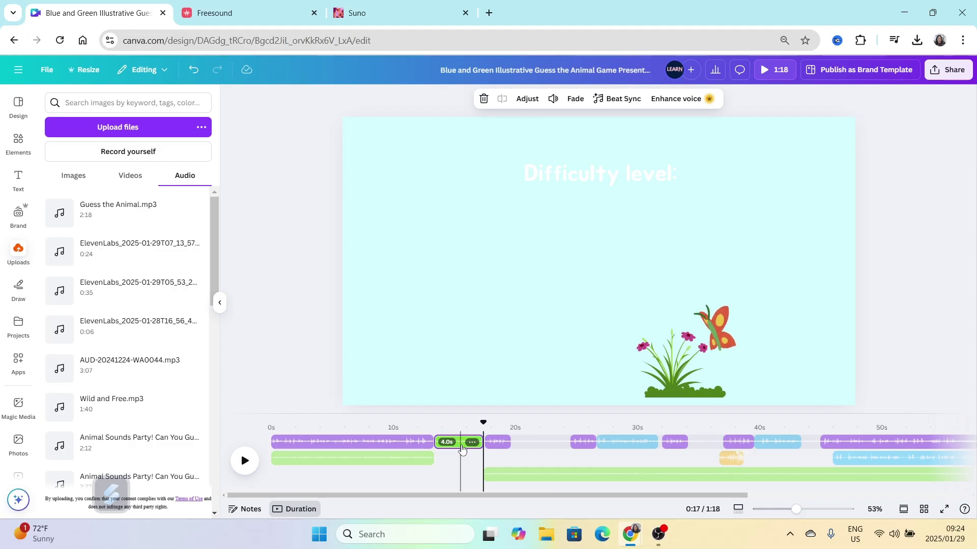
# Step: Set the 4-second music segment's volume to 58 and play from just before its start
pyautogui.click(553, 98)
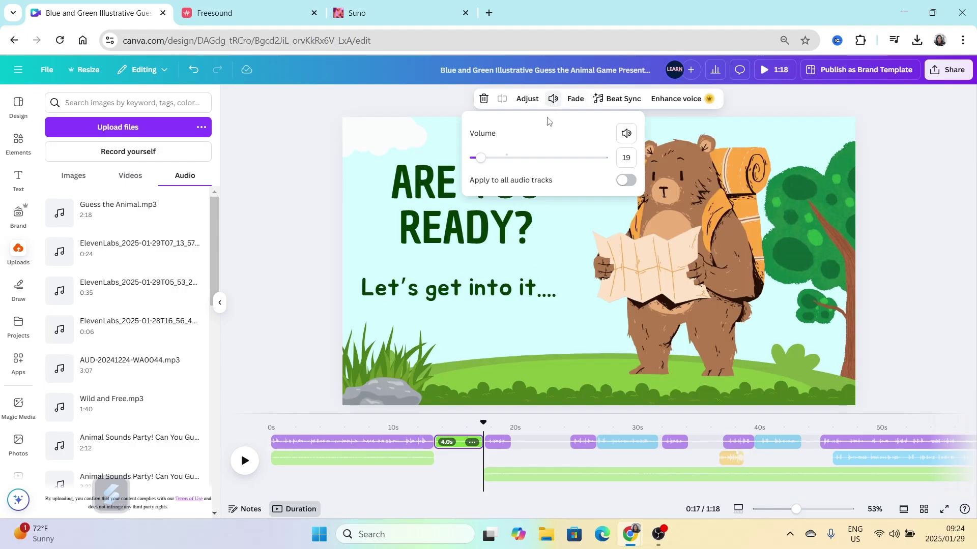
pyautogui.moveTo(481, 158); pyautogui.dragTo(493, 158)
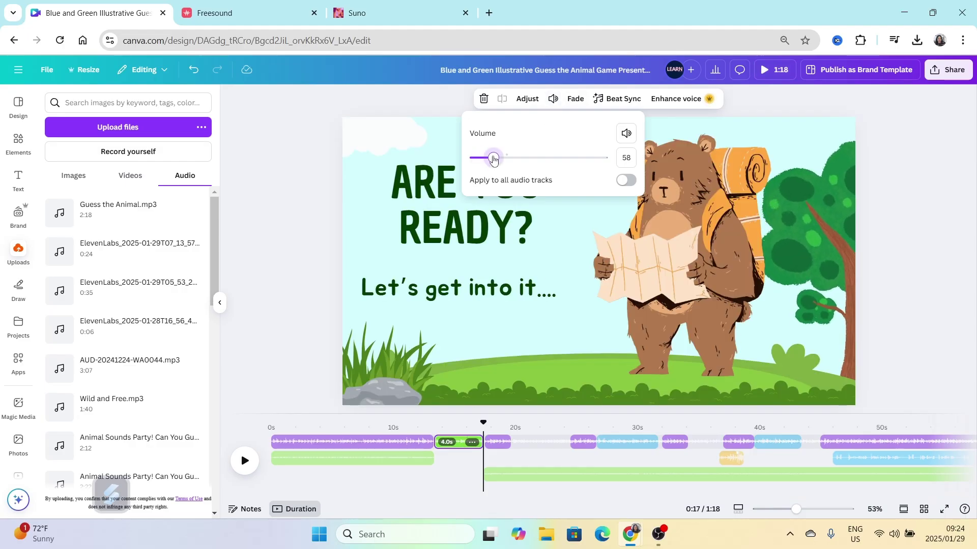
pyautogui.click(446, 423)
pyautogui.click(427, 423)
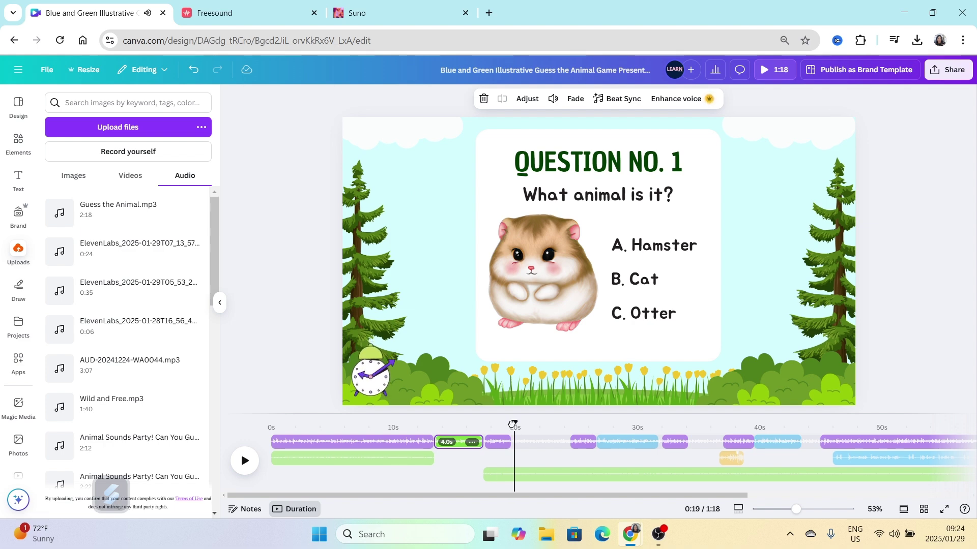
# Step: Split the background music where the Question No. 1 voiceover ends and again at about 24.3 s, just before the answer voiceover
pyautogui.moveTo(511, 423); pyautogui.dragTo(508, 427)
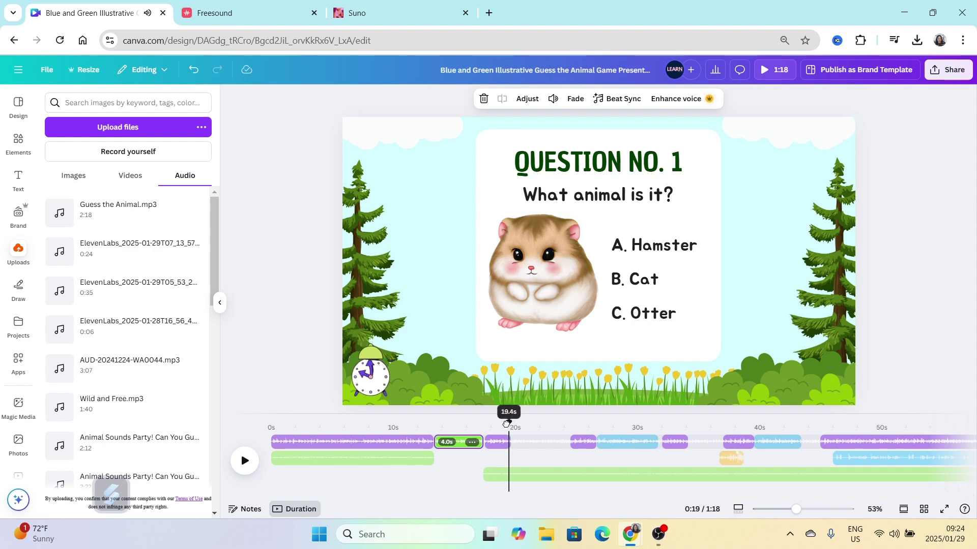
pyautogui.rightClick(511, 475)
pyautogui.click(534, 438)
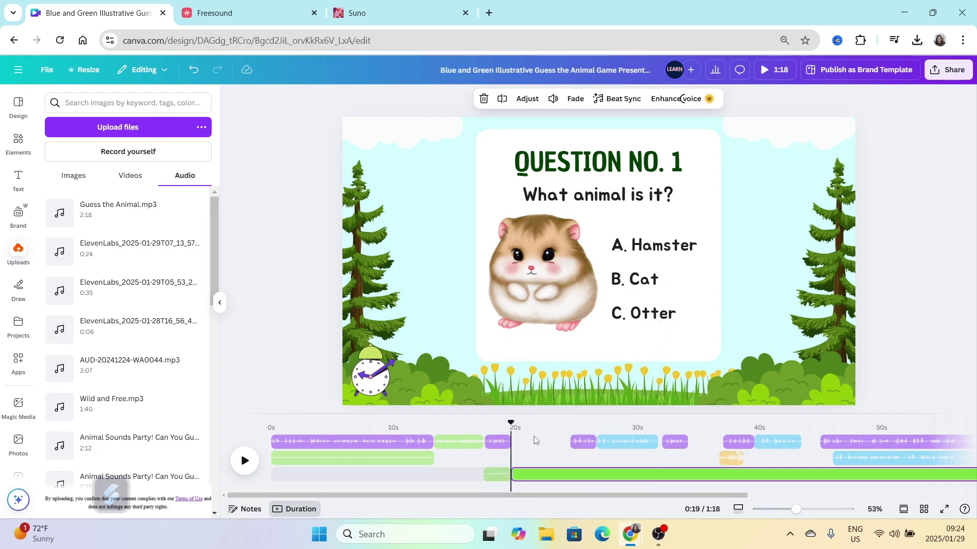
pyautogui.moveTo(511, 423); pyautogui.dragTo(570, 454)
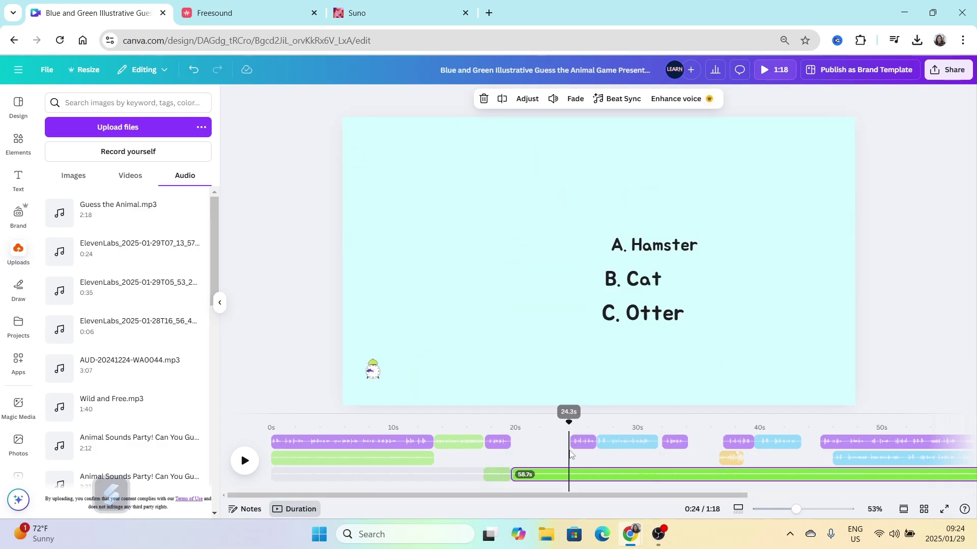
pyautogui.rightClick(572, 478)
pyautogui.click(590, 439)
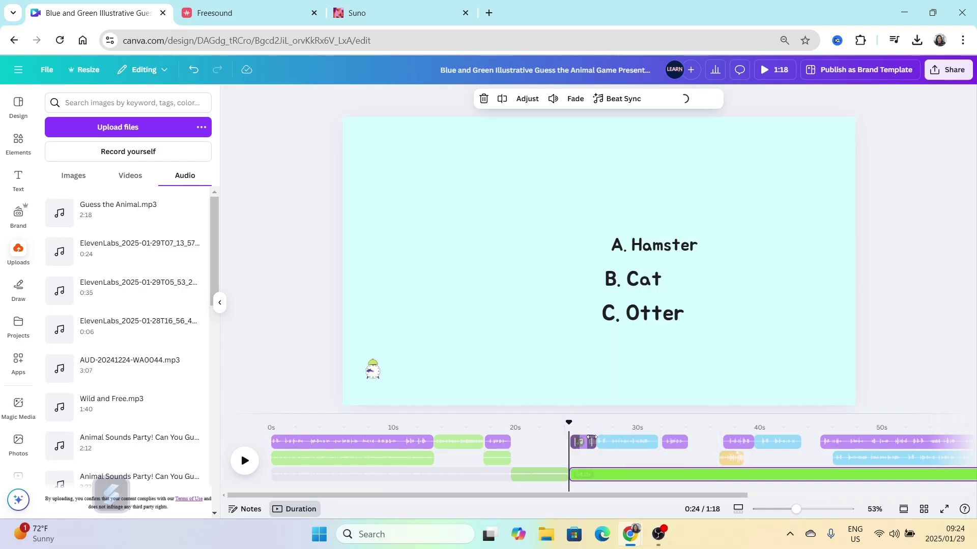
# Step: Move the 4.7-second music segment into the gap between the Question No. 1 and answer voiceovers and set its volume to 80
pyautogui.moveTo(539, 475); pyautogui.dragTo(539, 442)
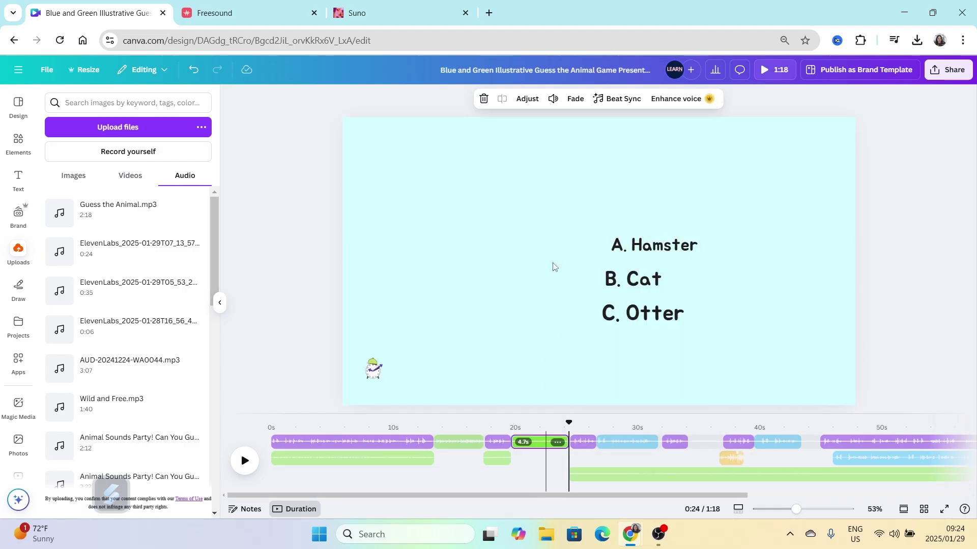
pyautogui.click(553, 98)
pyautogui.moveTo(568, 163); pyautogui.dragTo(500, 157)
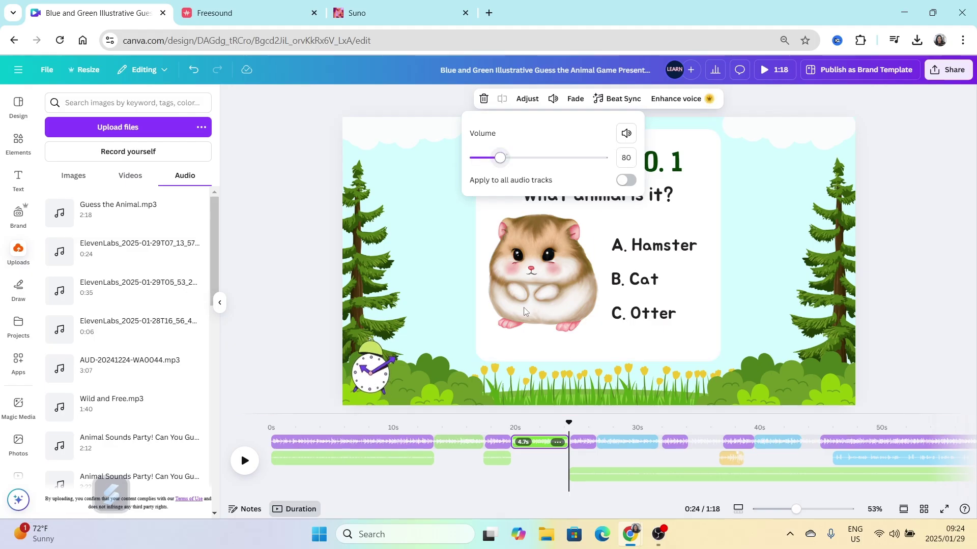
# Step: Preview the whole quiz video from the beginning
pyautogui.click(763, 71)
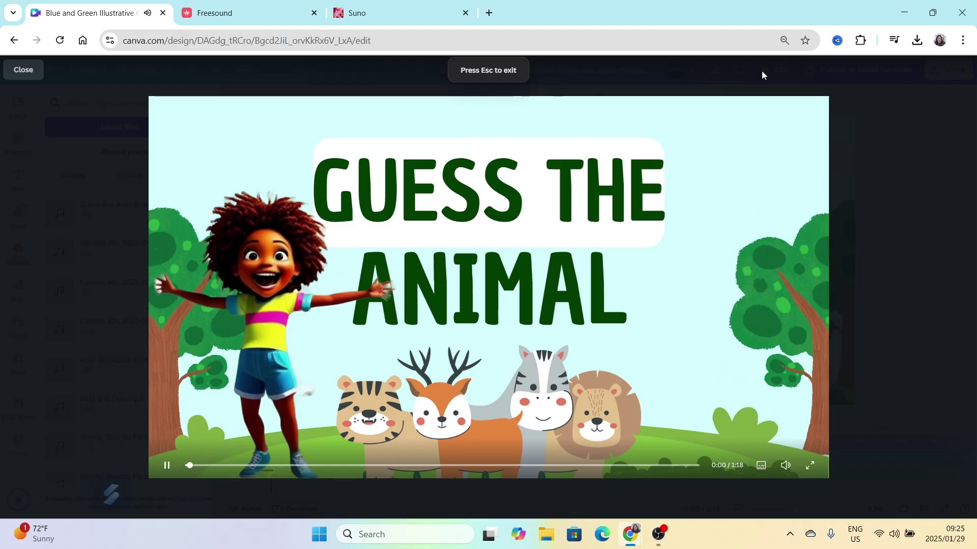